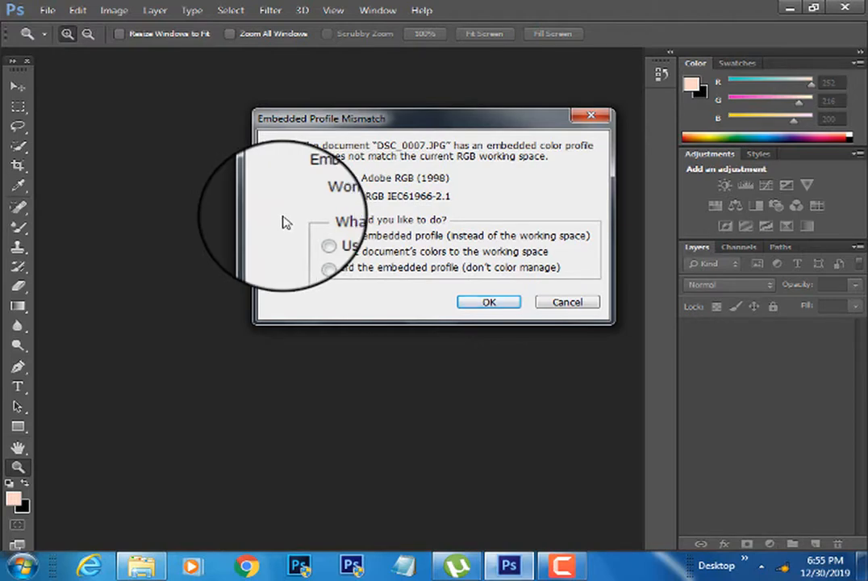
Open DSC_0007.JPG with its embedded Adobe RGB (1998) profile and duplicate the Background layer
left_click(358, 239)
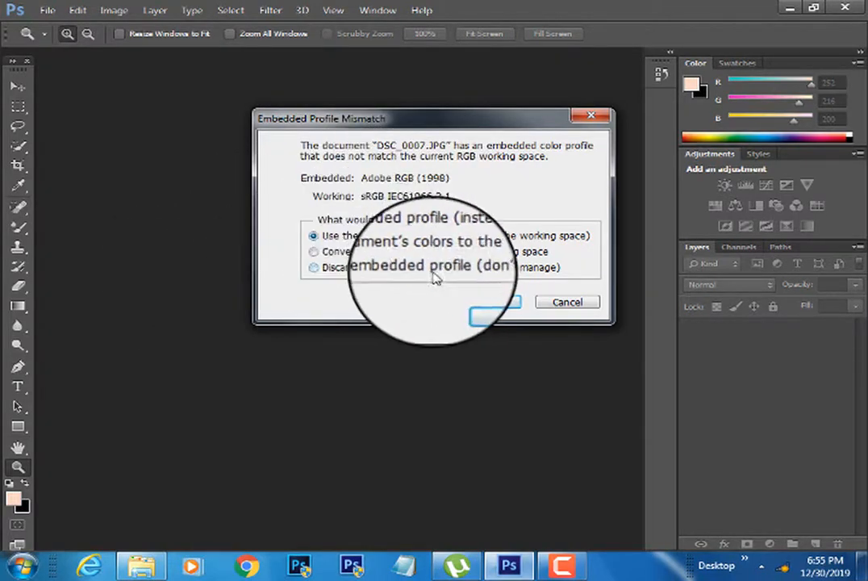
left_click(481, 308)
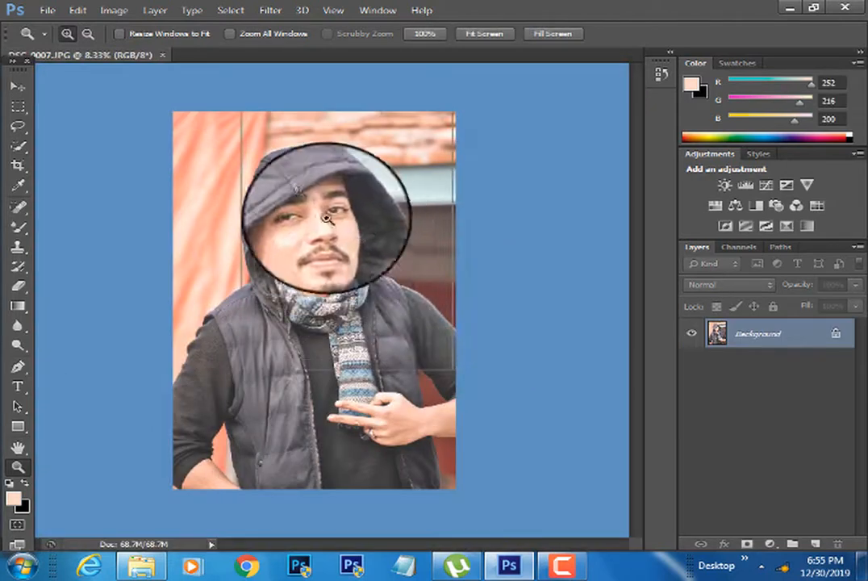
left_click(305, 198)
left_click(305, 197)
left_click(306, 197)
left_click(306, 198)
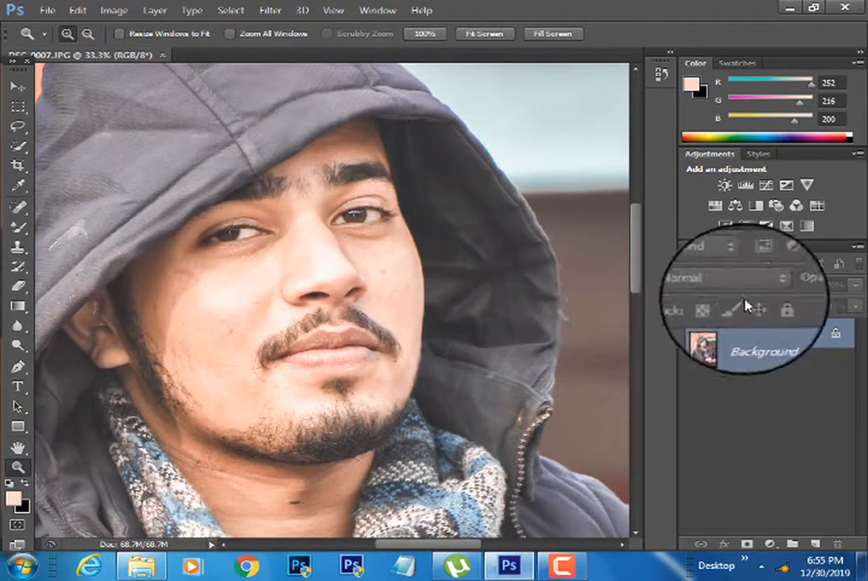
left_click_drag(750, 333, 817, 542)
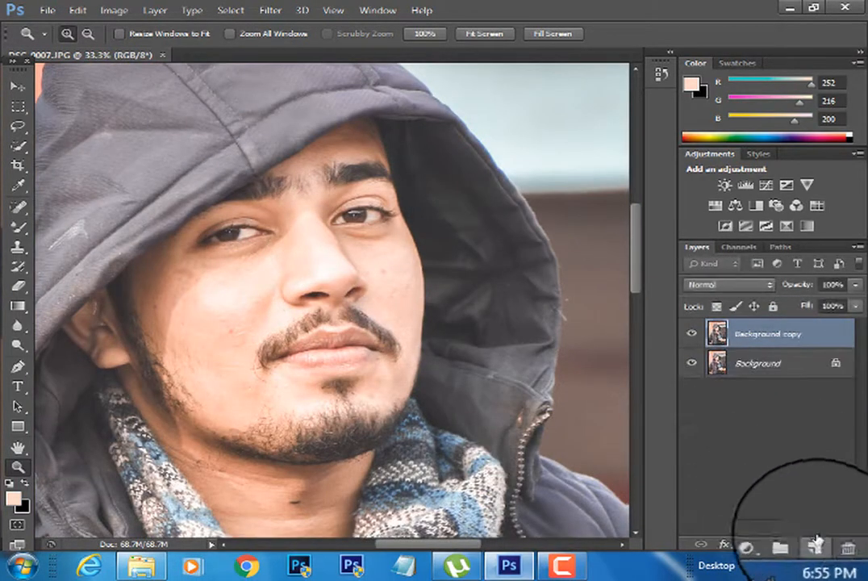
Choose the Mixer Brush and set the foreground colour to a light skin tone sampled from the cheek, fce2d6
left_click(18, 227)
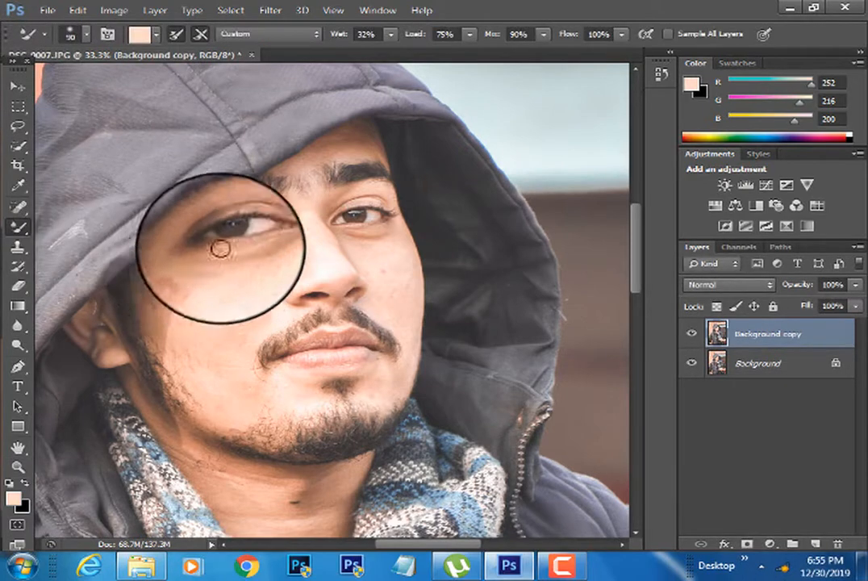
key("bracketright")
key("bracketright")
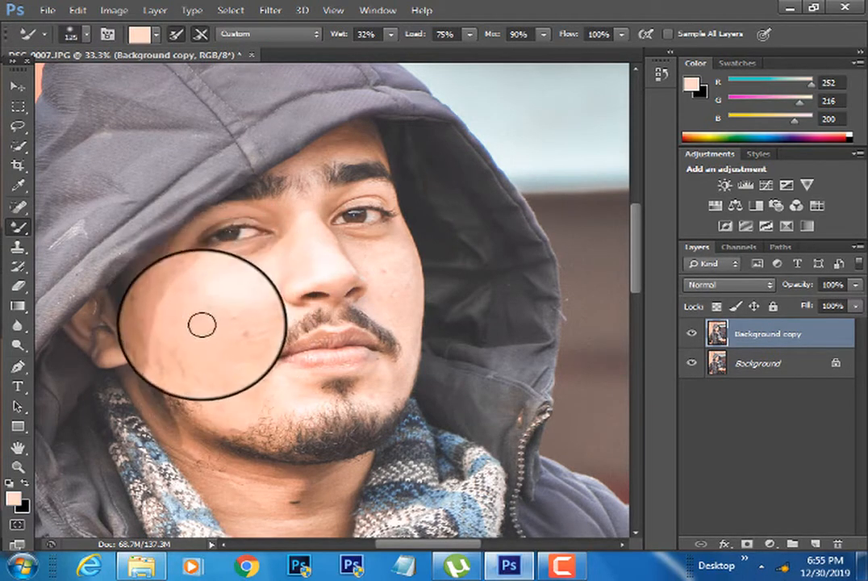
left_click(13, 497)
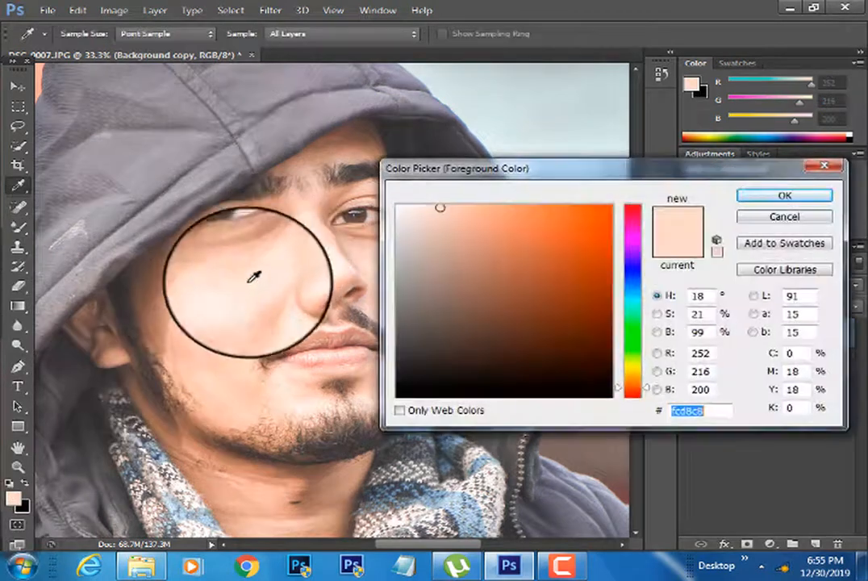
left_click(249, 281)
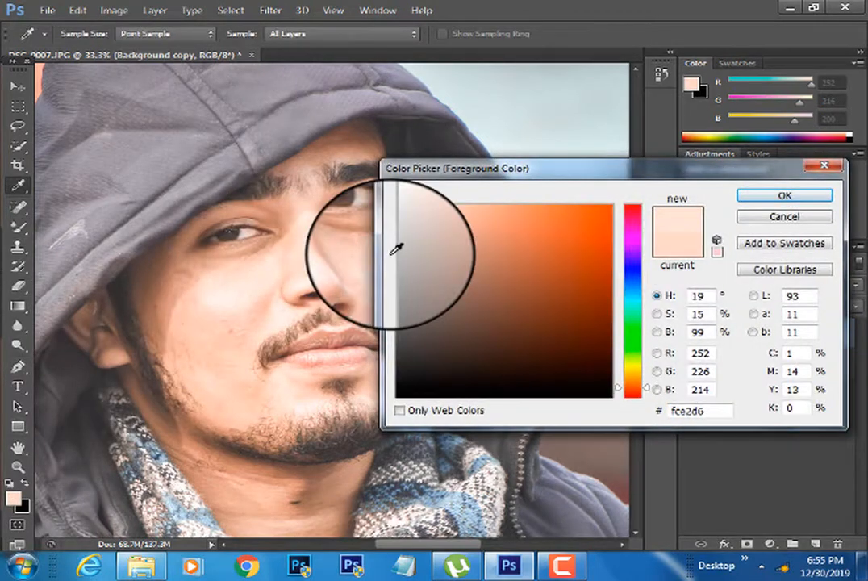
left_click(784, 195)
Smooth the skin on both cheeks down to the jaw with the Mixer Brush at size 175
key("bracketright")
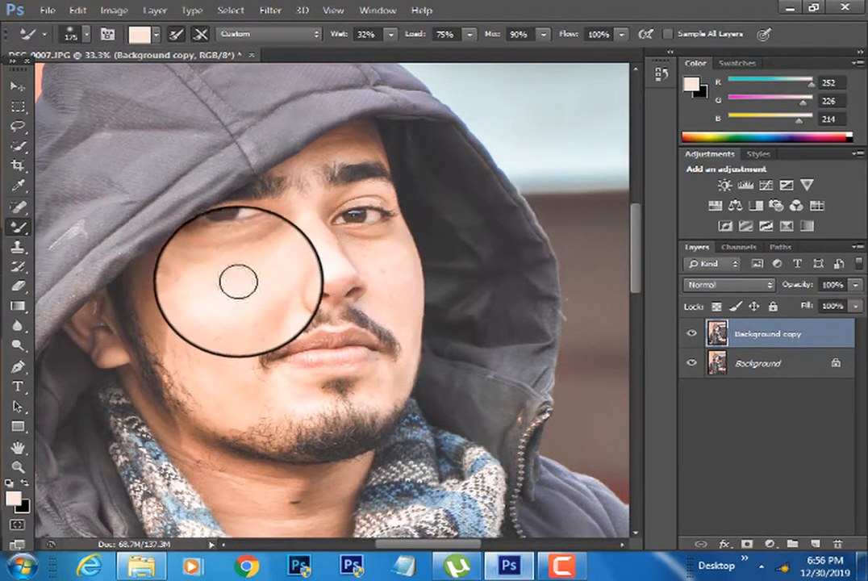
mouse_move(217, 312)
left_mouse_down()
mouse_move(206, 336)
mouse_move(201, 295)
mouse_move(193, 352)
mouse_move(229, 338)
mouse_move(250, 309)
mouse_move(256, 321)
mouse_move(215, 378)
mouse_move(193, 354)
mouse_move(216, 365)
mouse_move(225, 392)
mouse_move(249, 395)
mouse_move(220, 345)
mouse_move(263, 269)
mouse_move(244, 290)
mouse_move(242, 277)
mouse_move(250, 272)
mouse_move(228, 296)
mouse_move(200, 346)
left_mouse_up()
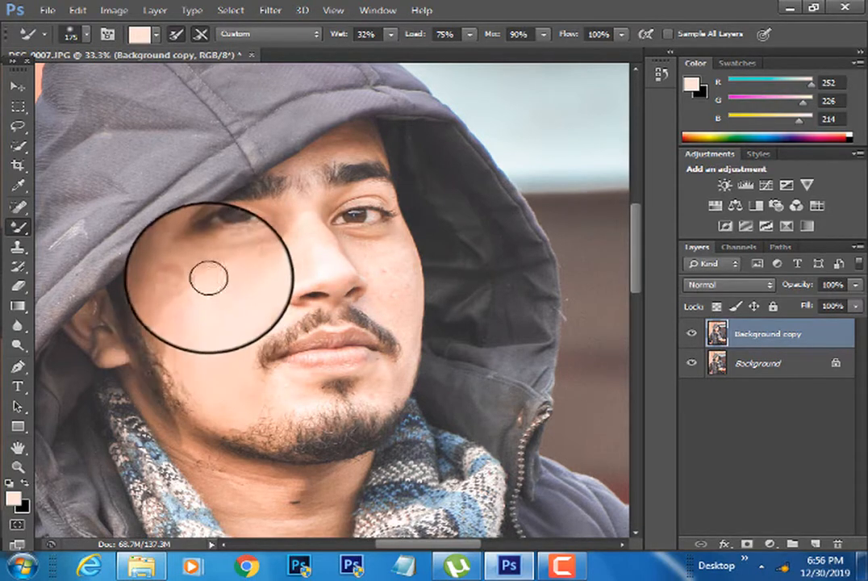
left_click(159, 282, "alt")
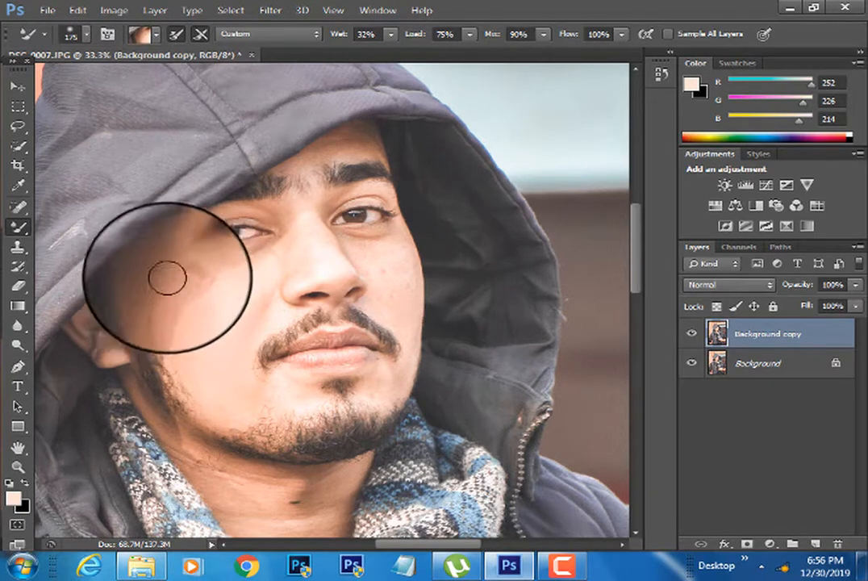
mouse_move(182, 271)
left_mouse_down()
mouse_move(157, 297)
mouse_move(166, 269)
mouse_move(148, 277)
mouse_move(156, 337)
mouse_move(155, 308)
mouse_move(175, 271)
mouse_move(169, 297)
mouse_move(176, 274)
mouse_move(187, 271)
mouse_move(170, 274)
mouse_move(155, 329)
mouse_move(142, 287)
mouse_move(165, 297)
mouse_move(177, 323)
mouse_move(184, 273)
mouse_move(264, 263)
mouse_move(200, 268)
mouse_move(208, 266)
mouse_move(194, 270)
mouse_move(181, 292)
mouse_move(159, 263)
left_mouse_up()
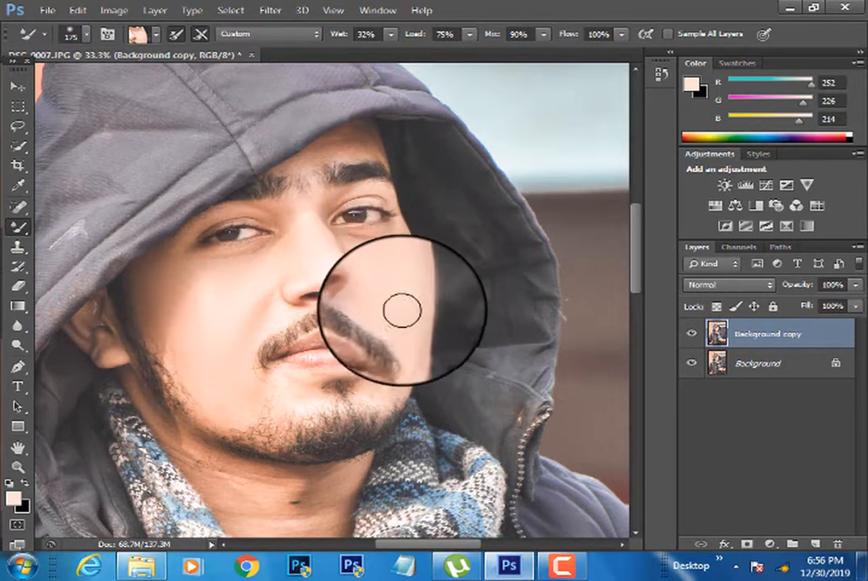
key("bracketleft")
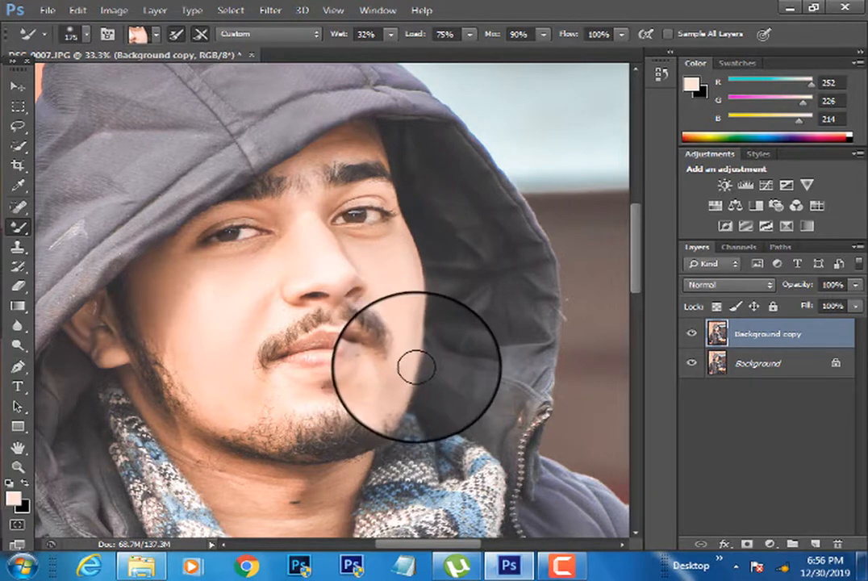
key("bracketright")
key("bracketright")
key("bracketright")
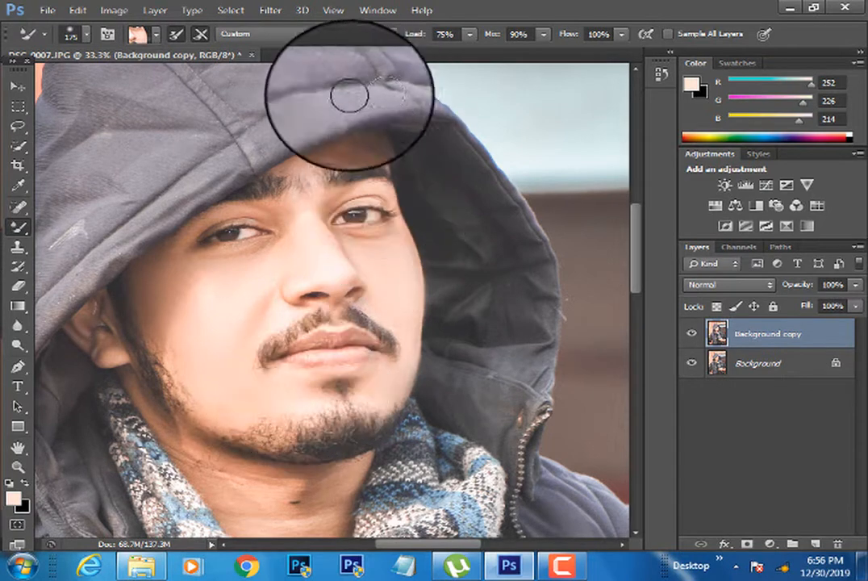
Smooth the forehead skin below the hood and around the eyebrows with the Mixer Brush at size 100
key("bracketleft")
key("bracketleft")
key("bracketleft")
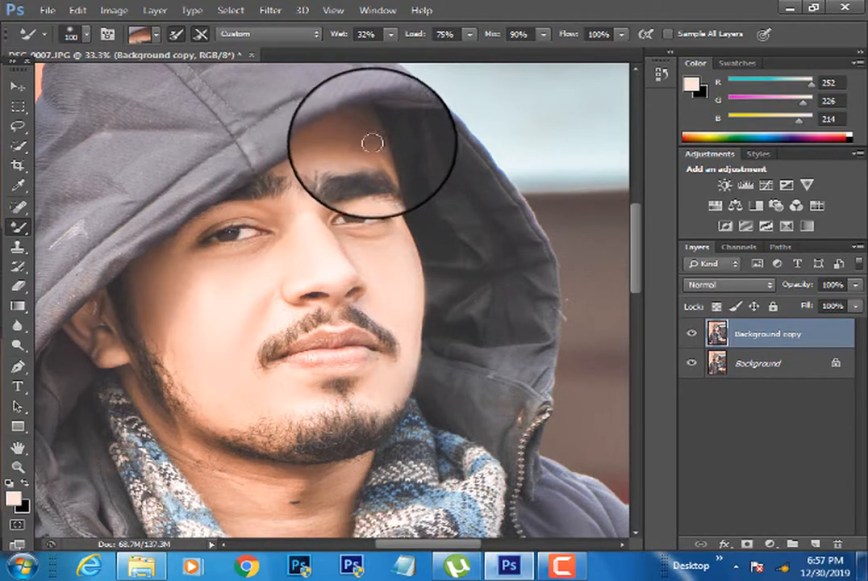
mouse_move(330, 159)
left_mouse_down()
mouse_move(276, 167)
mouse_move(301, 162)
left_mouse_up()
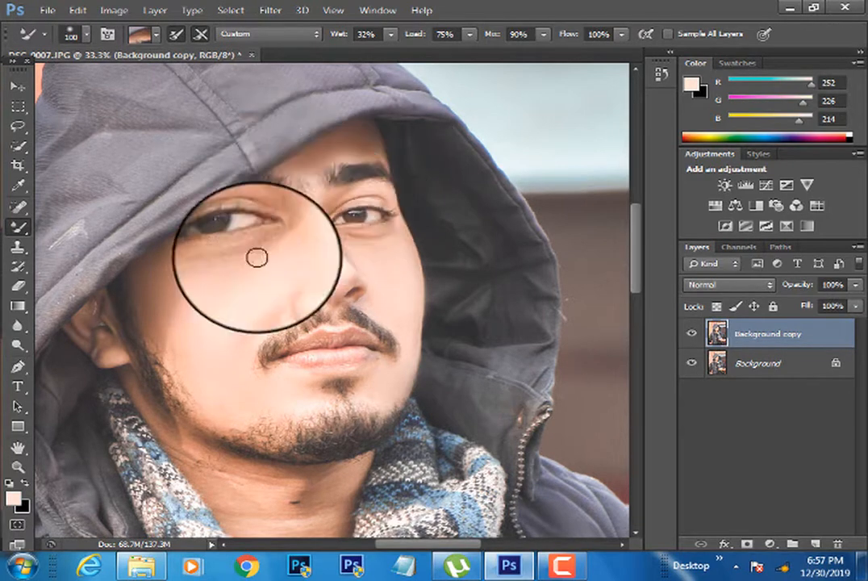
Blend the skin around the chin and on the neck above the scarf with the Mixer Brush at size 175
key("bracketright")
key("bracketright")
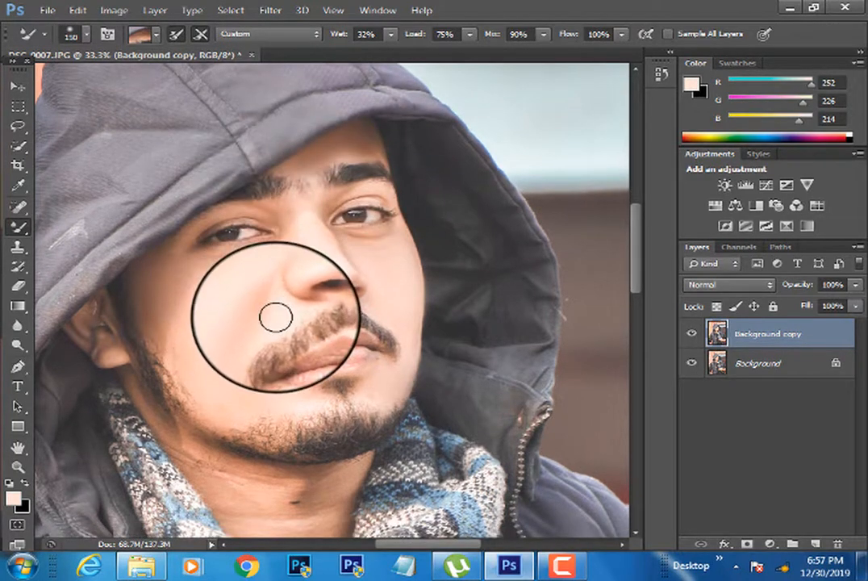
left_click_drag(212, 446, 231, 247)
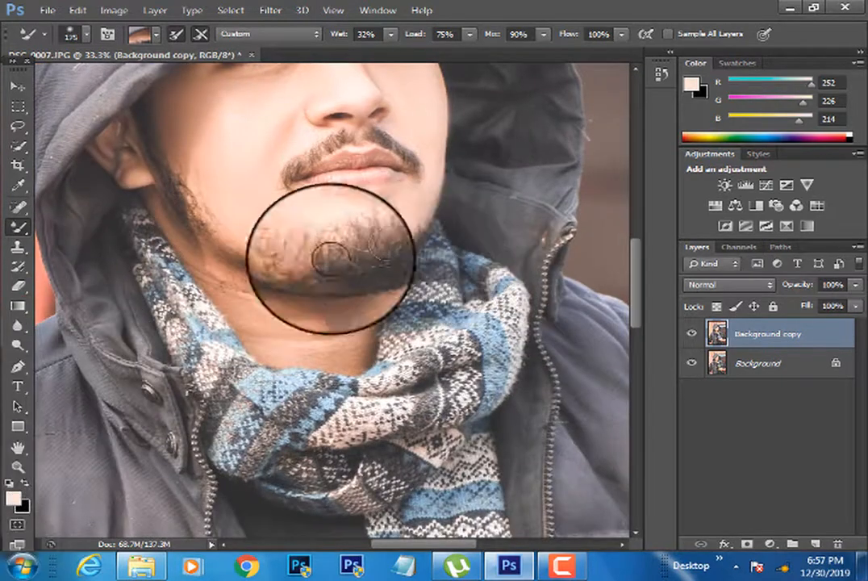
key("bracketright")
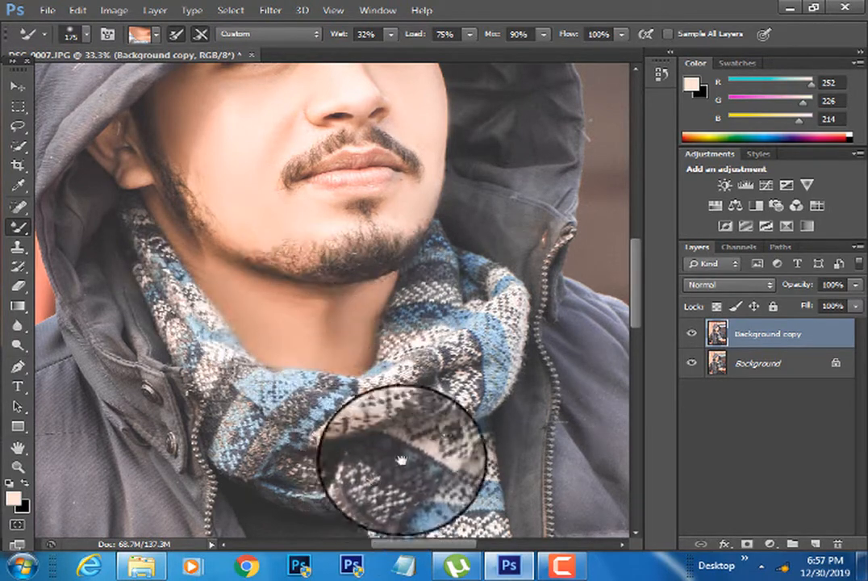
Smooth the skin on the fingers and back of the hand, enlarging the Mixer Brush to size 250
left_click_drag(420, 458, 257, 77)
mouse_move(415, 438)
left_mouse_down()
mouse_move(392, 403)
mouse_move(327, 345)
left_mouse_up()
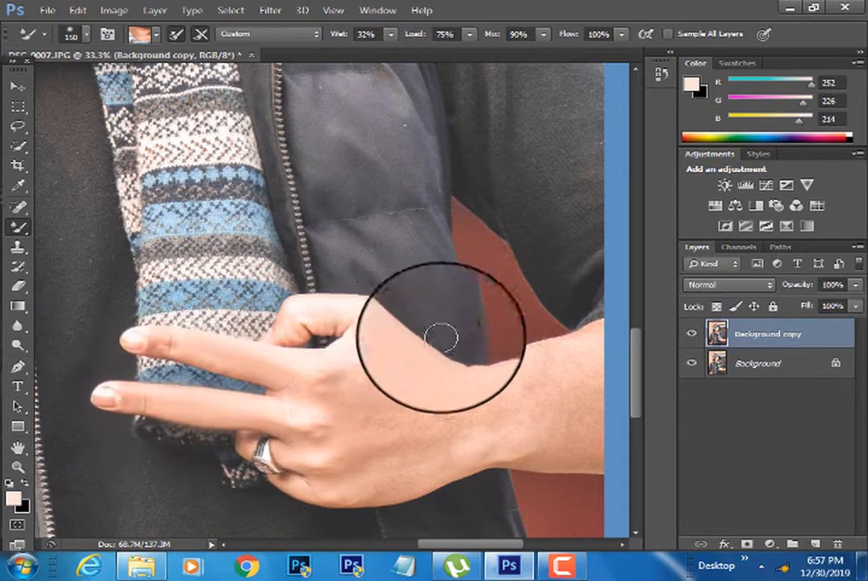
key("bracketright")
key("bracketright")
key("bracketright")
mouse_move(371, 392)
left_mouse_down()
mouse_move(376, 349)
mouse_move(375, 412)
mouse_move(410, 426)
mouse_move(403, 365)
mouse_move(420, 394)
mouse_move(403, 354)
mouse_move(443, 421)
mouse_move(401, 459)
mouse_move(410, 444)
mouse_move(378, 463)
mouse_move(350, 462)
mouse_move(337, 407)
mouse_move(353, 463)
mouse_move(441, 468)
mouse_move(369, 494)
mouse_move(475, 447)
mouse_move(492, 433)
mouse_move(456, 441)
mouse_move(509, 414)
mouse_move(529, 386)
mouse_move(470, 395)
mouse_move(491, 379)
mouse_move(435, 388)
mouse_move(543, 370)
mouse_move(400, 367)
mouse_move(503, 362)
mouse_move(359, 390)
mouse_move(396, 395)
left_mouse_up()
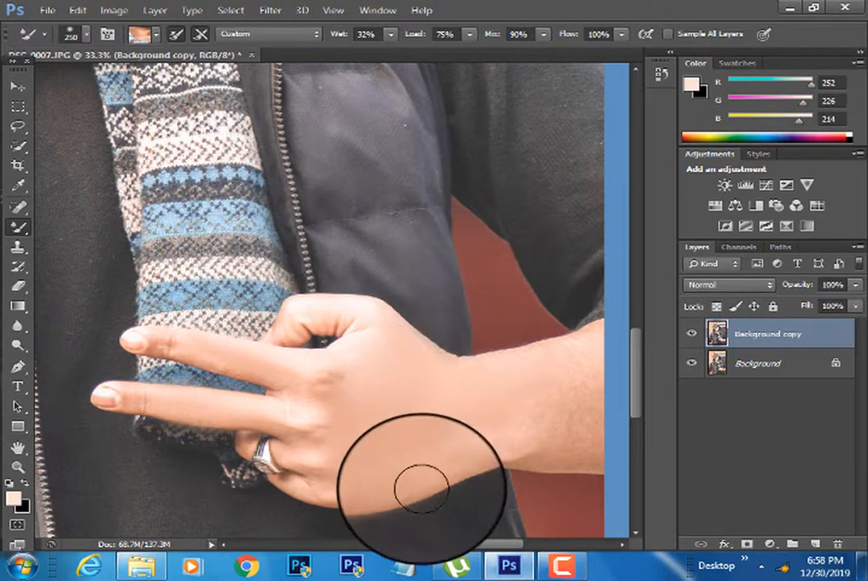
Smooth the wrist and forearm with the Mixer Brush at size 250, refining the edges at size 175
mouse_move(481, 442)
left_mouse_down()
mouse_move(246, 383)
mouse_move(274, 418)
mouse_move(295, 362)
mouse_move(225, 333)
mouse_move(311, 329)
mouse_move(212, 342)
mouse_move(299, 338)
mouse_move(269, 346)
mouse_move(363, 315)
mouse_move(305, 317)
mouse_move(371, 302)
mouse_move(364, 335)
mouse_move(370, 385)
mouse_move(378, 386)
mouse_move(368, 346)
mouse_move(374, 388)
mouse_move(318, 404)
mouse_move(344, 386)
mouse_move(228, 386)
mouse_move(272, 347)
mouse_move(220, 381)
mouse_move(320, 374)
mouse_move(233, 389)
mouse_move(302, 384)
mouse_move(262, 413)
mouse_move(239, 404)
mouse_move(350, 395)
mouse_move(267, 383)
mouse_move(378, 394)
mouse_move(366, 296)
mouse_move(378, 341)
mouse_move(407, 307)
mouse_move(364, 329)
mouse_move(419, 295)
mouse_move(339, 322)
mouse_move(373, 312)
mouse_move(379, 284)
mouse_move(301, 337)
mouse_move(392, 320)
left_mouse_up()
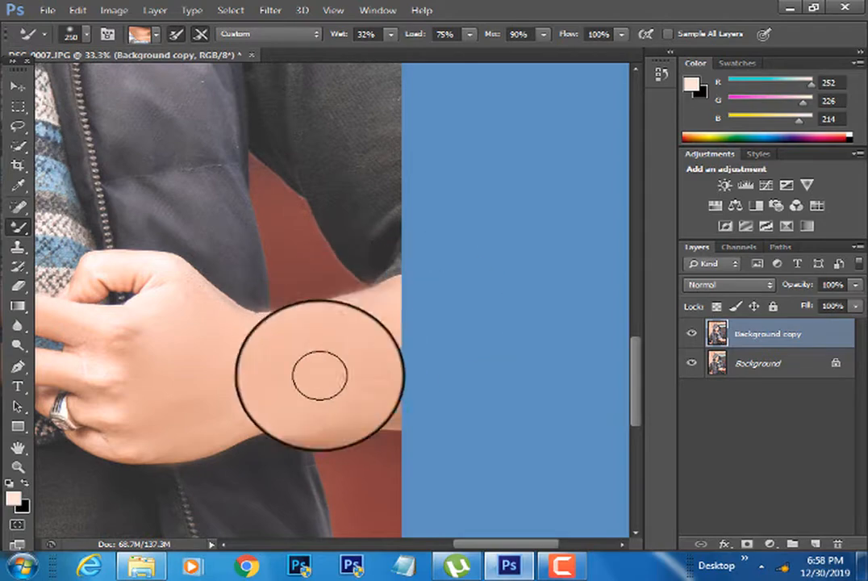
mouse_move(147, 335)
left_mouse_down()
mouse_move(153, 386)
mouse_move(126, 344)
mouse_move(132, 366)
mouse_move(118, 379)
mouse_move(142, 367)
mouse_move(194, 283)
mouse_move(150, 294)
mouse_move(168, 277)
mouse_move(171, 294)
mouse_move(191, 302)
mouse_move(182, 280)
mouse_move(220, 327)
mouse_move(270, 300)
left_mouse_up()
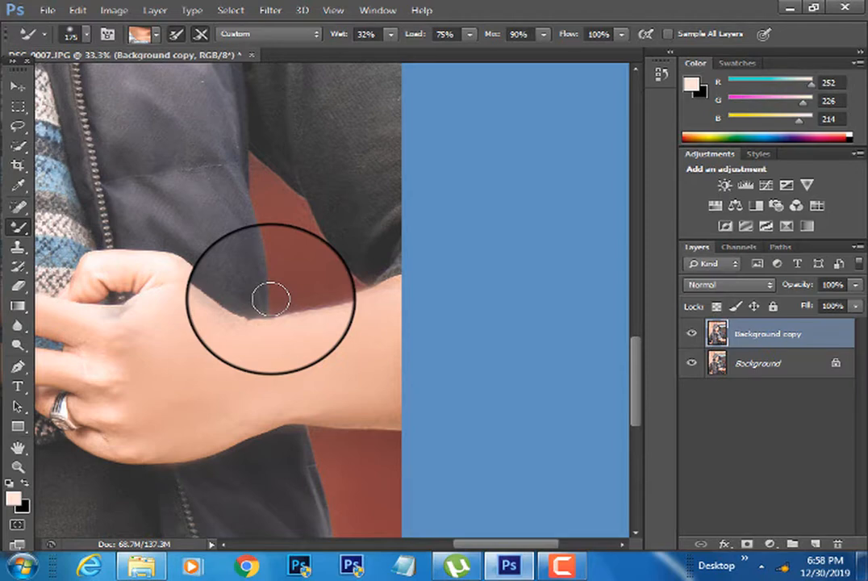
mouse_move(270, 299)
left_mouse_down()
mouse_move(220, 274)
mouse_move(133, 392)
mouse_move(168, 398)
mouse_move(246, 361)
mouse_move(328, 381)
mouse_move(393, 416)
mouse_move(290, 411)
mouse_move(397, 414)
mouse_move(225, 345)
mouse_move(177, 268)
mouse_move(190, 313)
mouse_move(176, 277)
mouse_move(247, 351)
mouse_move(208, 298)
mouse_move(252, 344)
mouse_move(224, 309)
mouse_move(257, 351)
mouse_move(156, 387)
mouse_move(153, 435)
mouse_move(179, 398)
mouse_move(228, 409)
mouse_move(175, 426)
mouse_move(248, 412)
mouse_move(198, 437)
mouse_move(267, 404)
mouse_move(174, 451)
mouse_move(152, 442)
mouse_move(272, 386)
mouse_move(174, 399)
mouse_move(125, 345)
mouse_move(160, 374)
mouse_move(312, 365)
left_mouse_up()
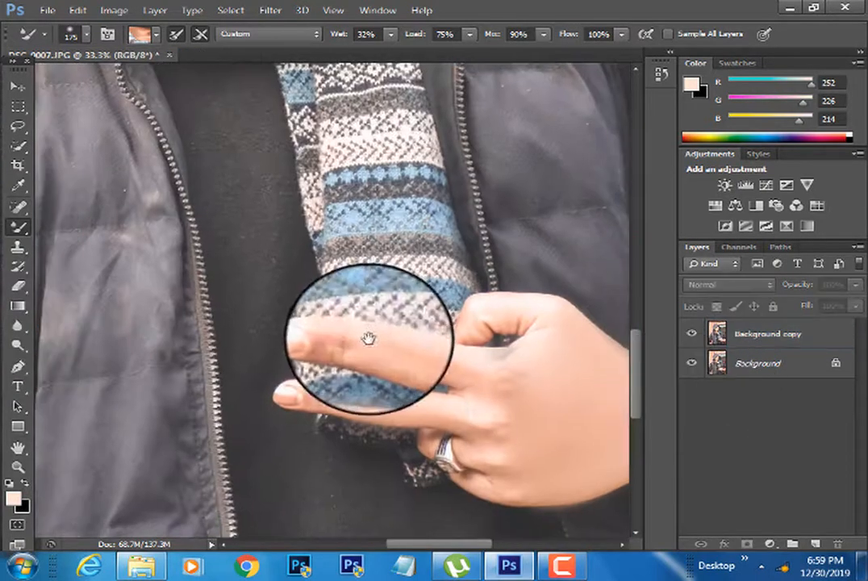
Select the Background copy layer and blend the cheek and nose again with Mixer Brush sizes from 300 down to 175
scroll(395, 278, "up", 3)
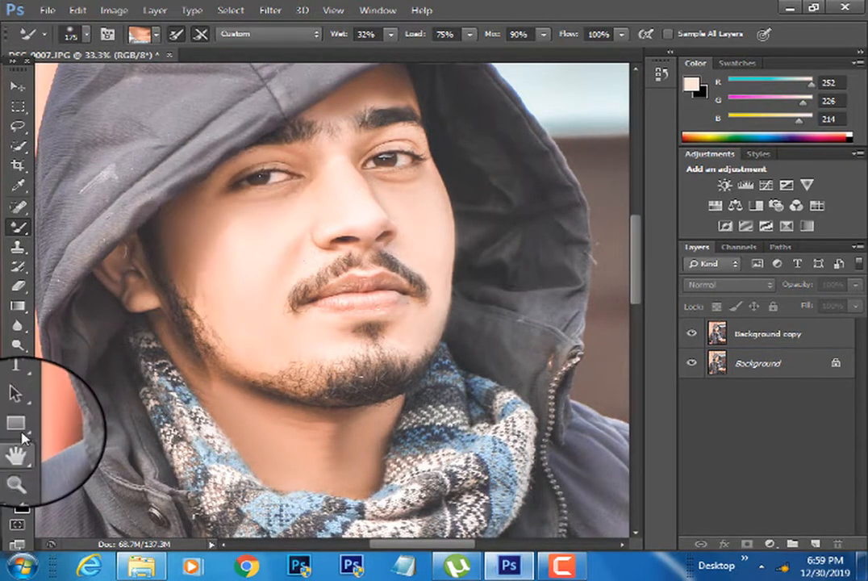
left_click(750, 333)
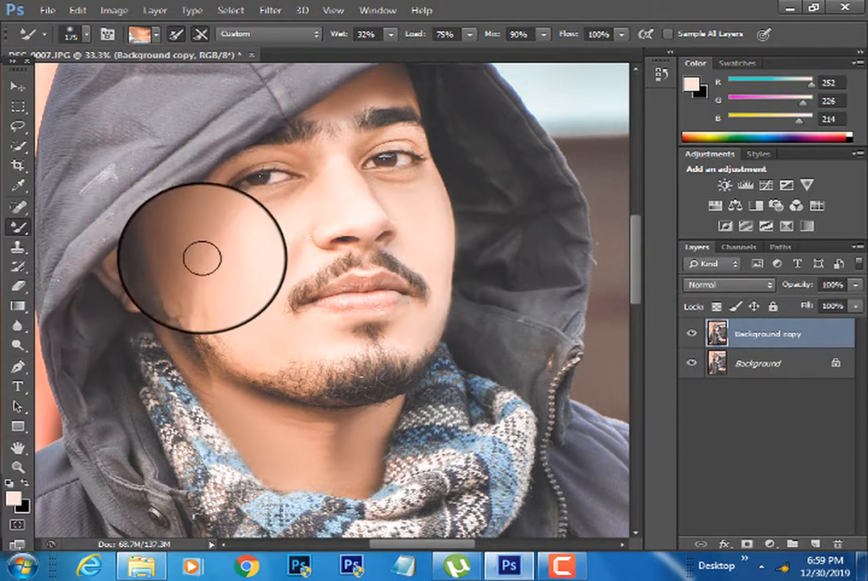
key("bracketright")
key("bracketright")
key("bracketright")
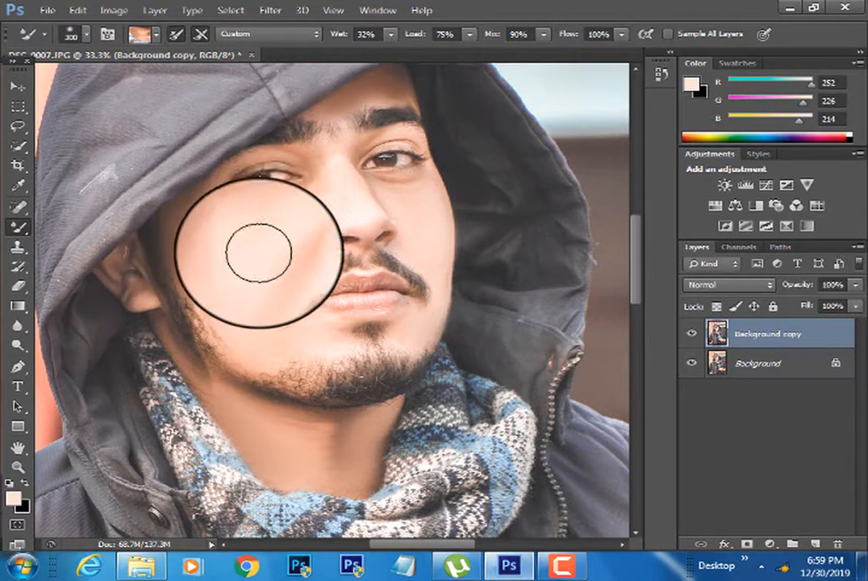
mouse_move(221, 247)
left_mouse_down()
mouse_move(229, 286)
mouse_move(213, 239)
mouse_move(218, 259)
mouse_move(222, 249)
left_mouse_up()
key("bracketleft")
key("bracketleft")
key("bracketleft")
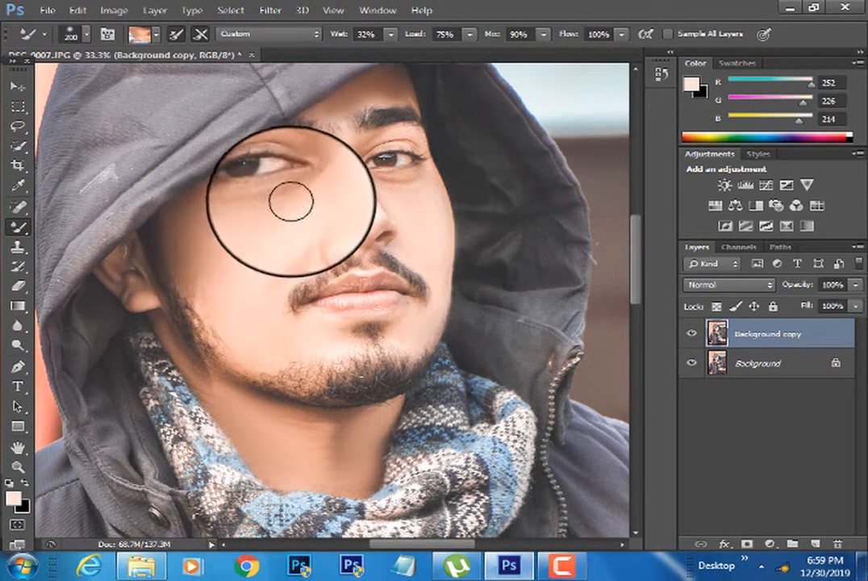
mouse_move(282, 211)
left_mouse_down()
mouse_move(312, 212)
mouse_move(342, 193)
left_mouse_up()
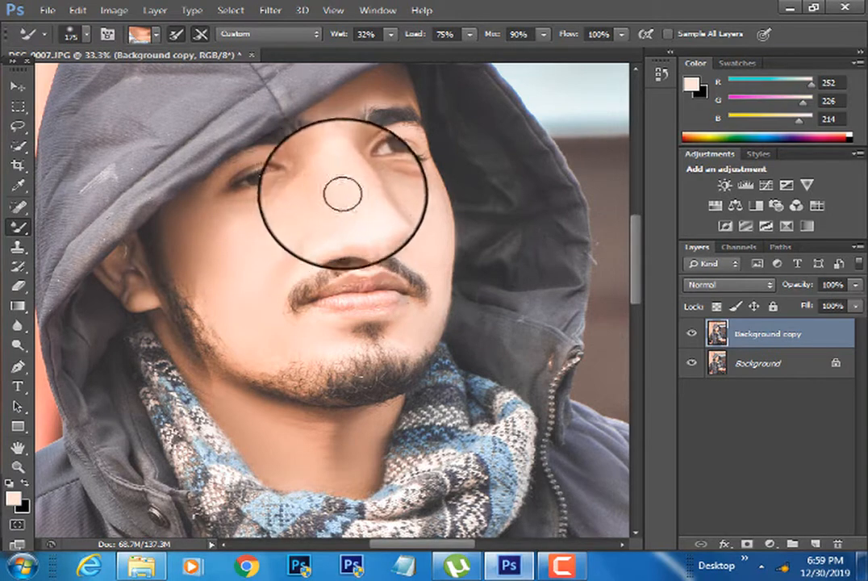
Add a Color Lookup adjustment layer above the retouched portrait and load the 2Strip.look 3DLUT file
left_click(17, 466)
right_click(384, 231)
left_click(415, 241)
right_click(348, 181)
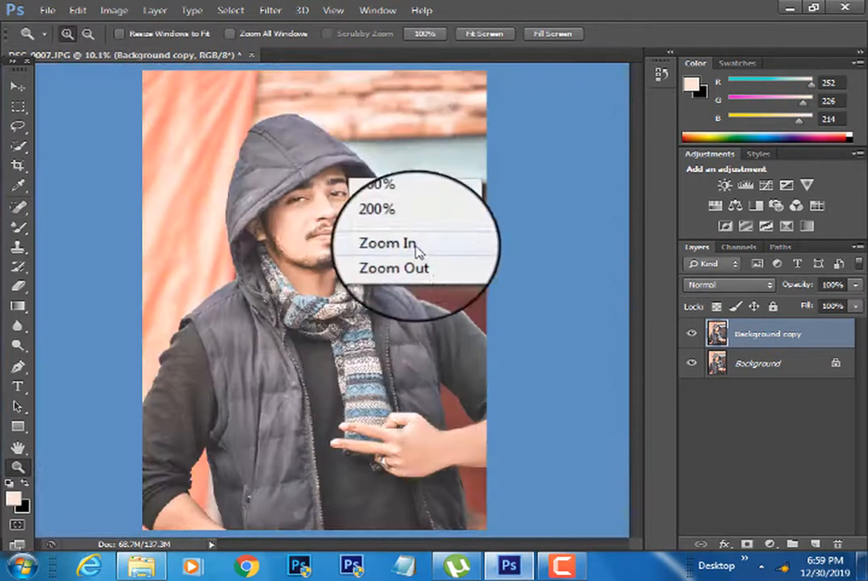
left_click(428, 268)
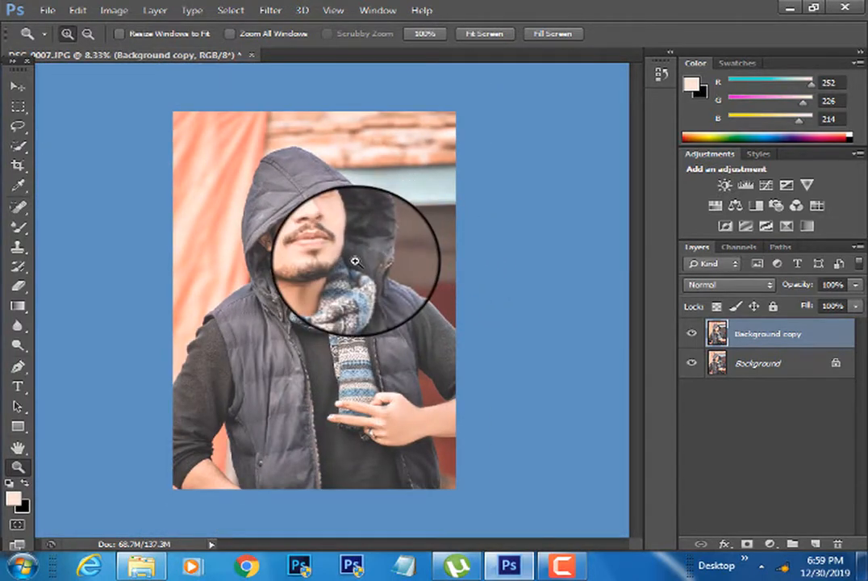
left_click(816, 205)
left_click(674, 301)
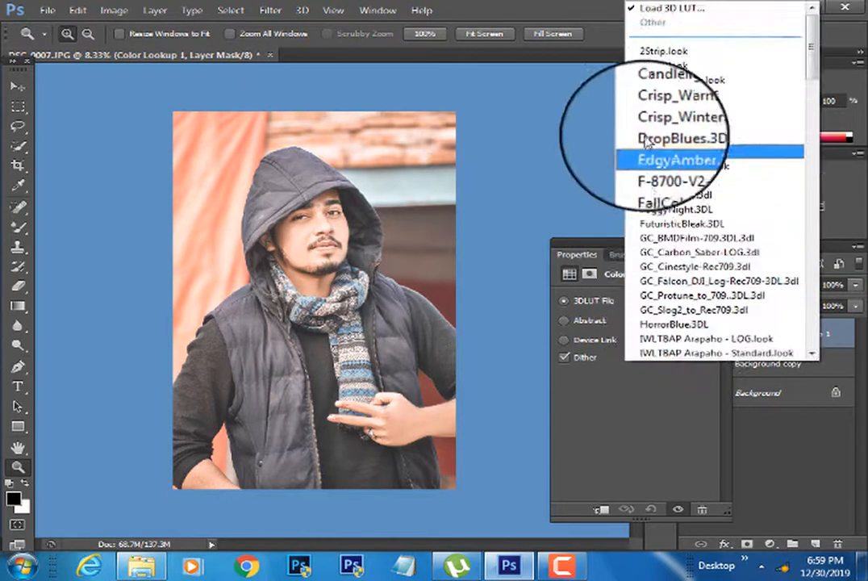
left_click(653, 53)
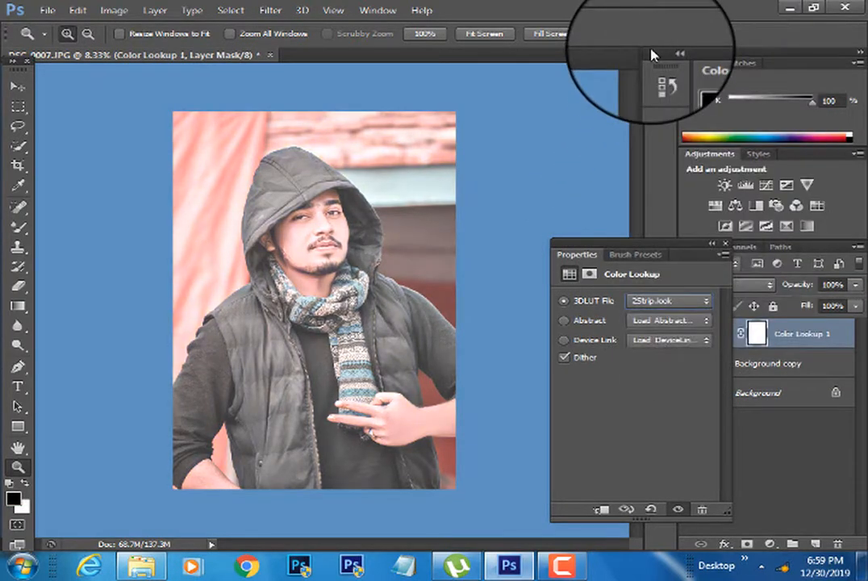
Step through the 3DLUT presets, including EdgyAmber.3DL, and apply filmstock_50.3dl to the Color Lookup layer
key("Down")
key("Down")
key("Down")
key("Down")
key("Down")
key("Down")
key("Down")
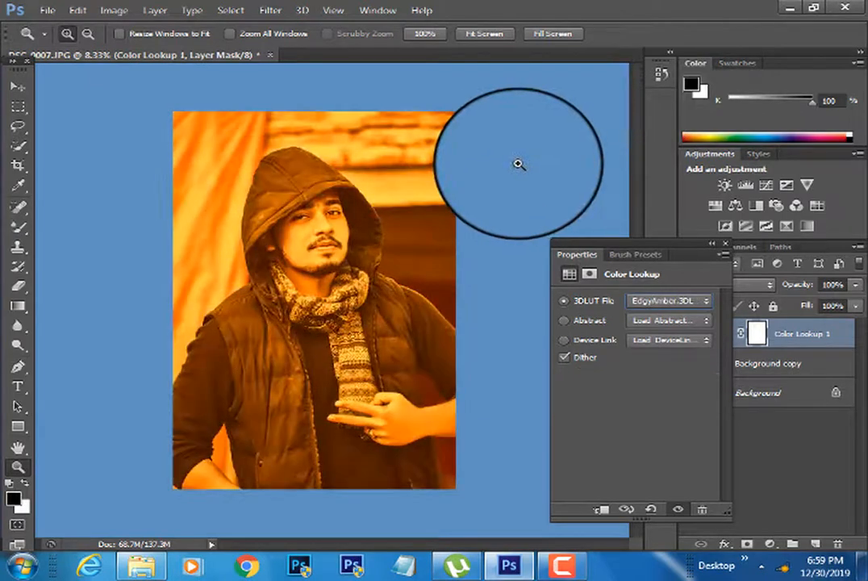
key("Down")
key("Down")
key("Down")
key("Down")
key("Up")
key("Up")
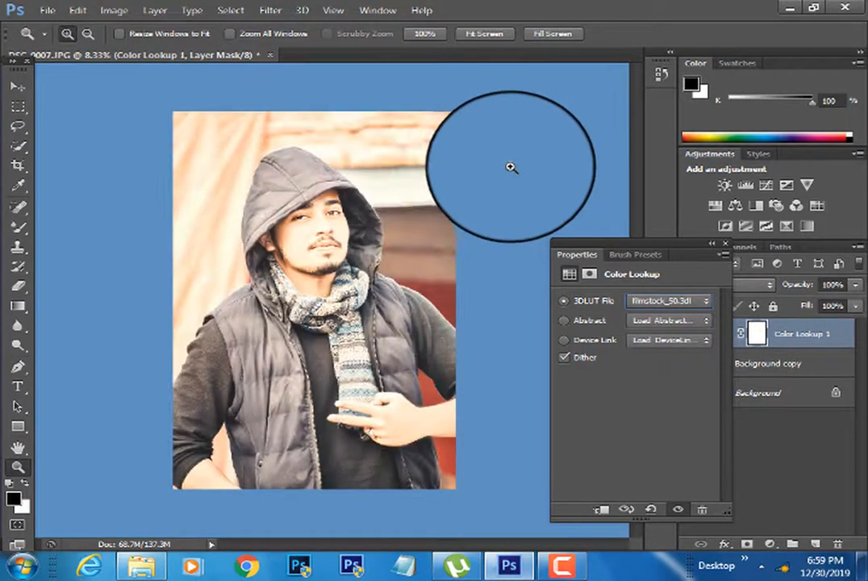
Lower the fill of the Color Lookup layer to 51% and check the effect on the face
left_click(724, 244)
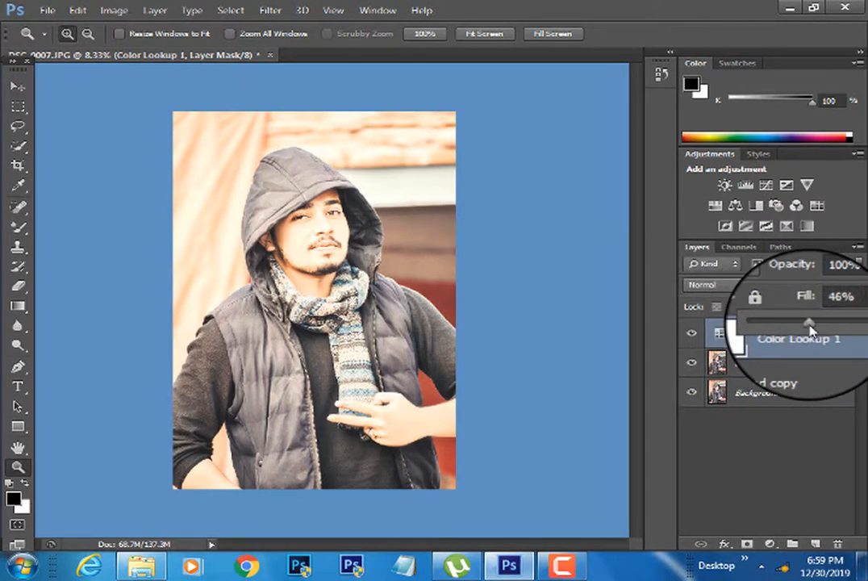
left_click_drag(801, 325, 815, 328)
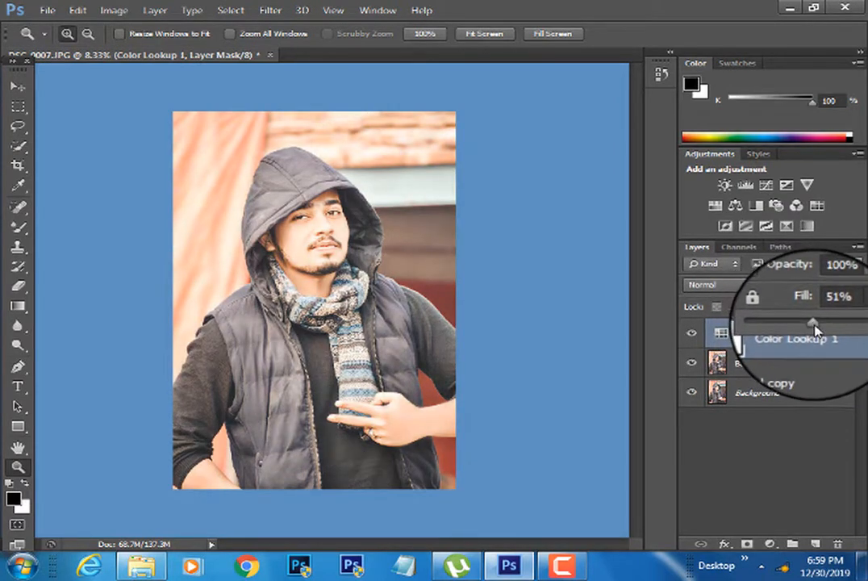
left_click(348, 272)
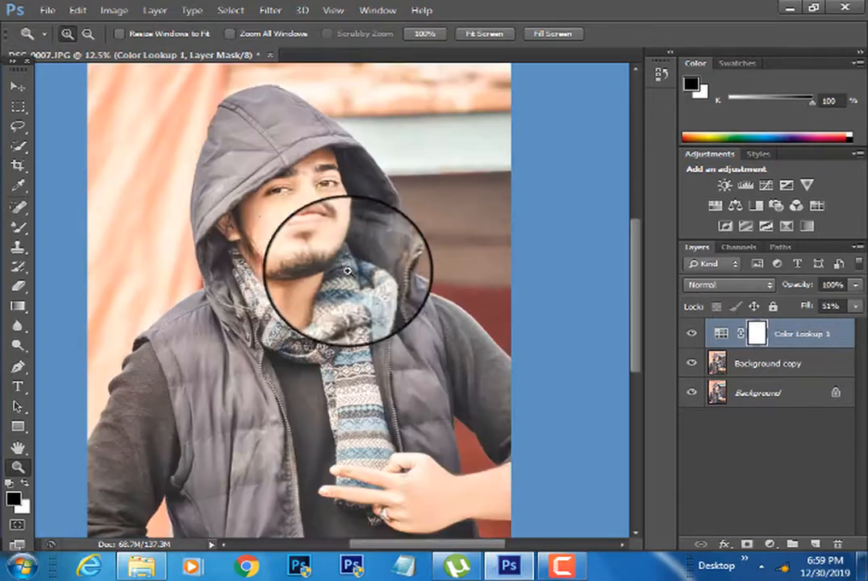
right_click(347, 176)
left_click(391, 182)
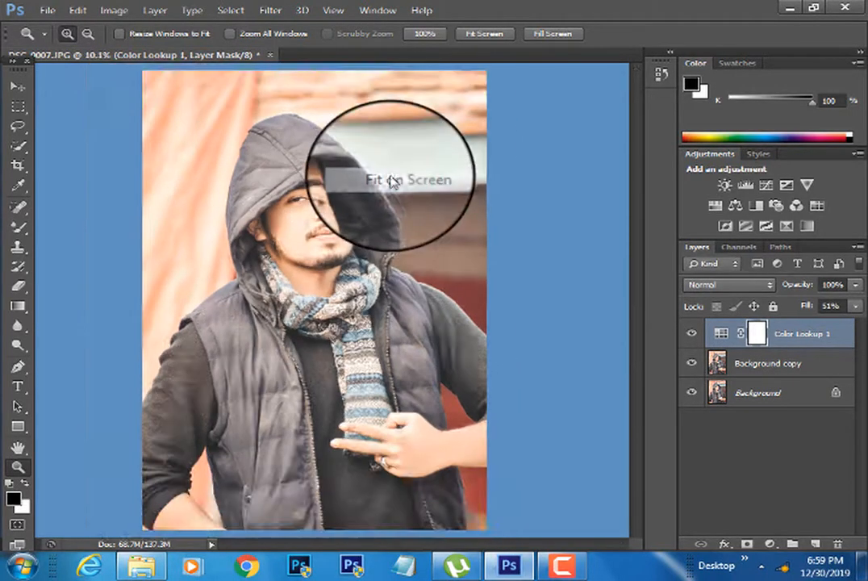
right_click(379, 170)
left_click(446, 259)
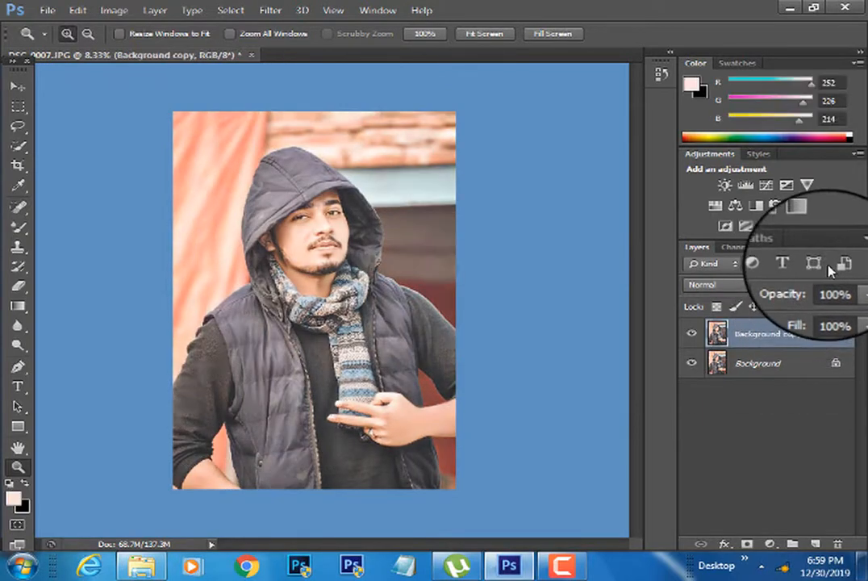
Add a new Color Lookup adjustment layer above the Background copy and load the 2Strip.look 3DLUT file
left_click(816, 205)
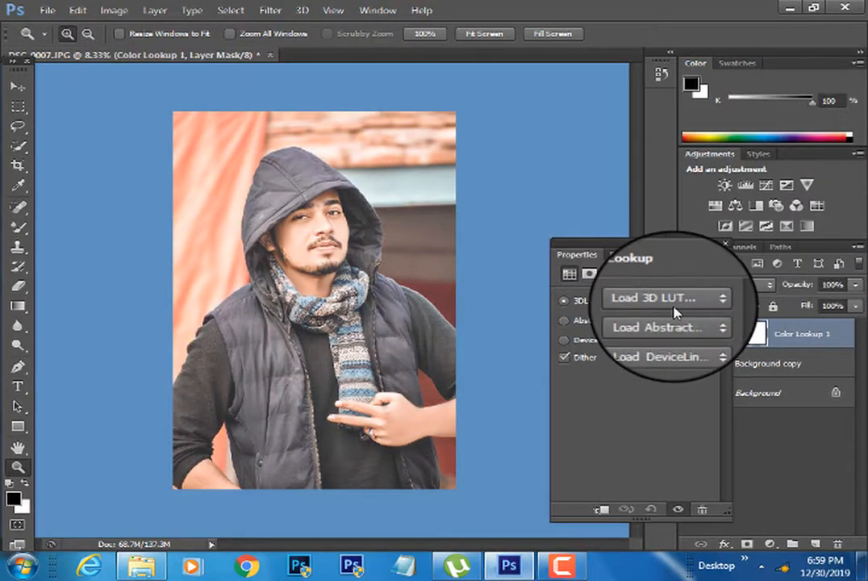
left_click(671, 304)
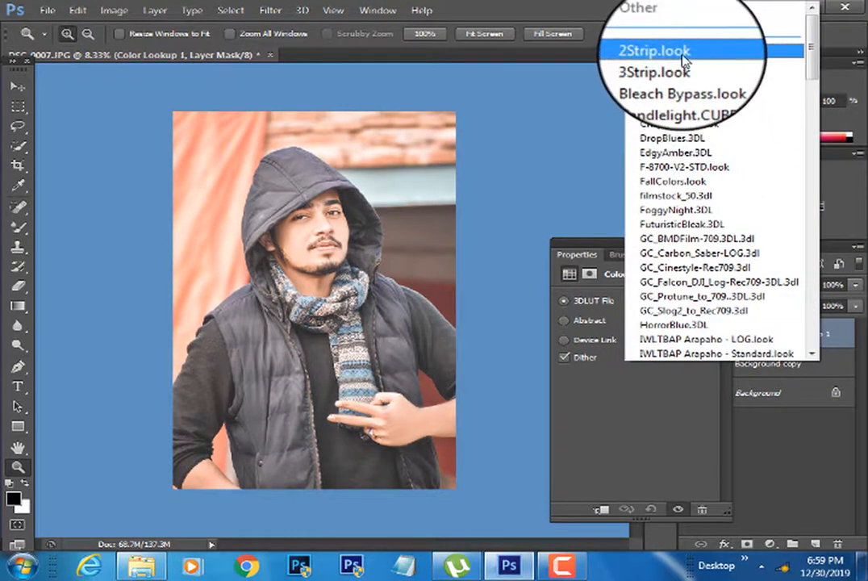
left_click(653, 51)
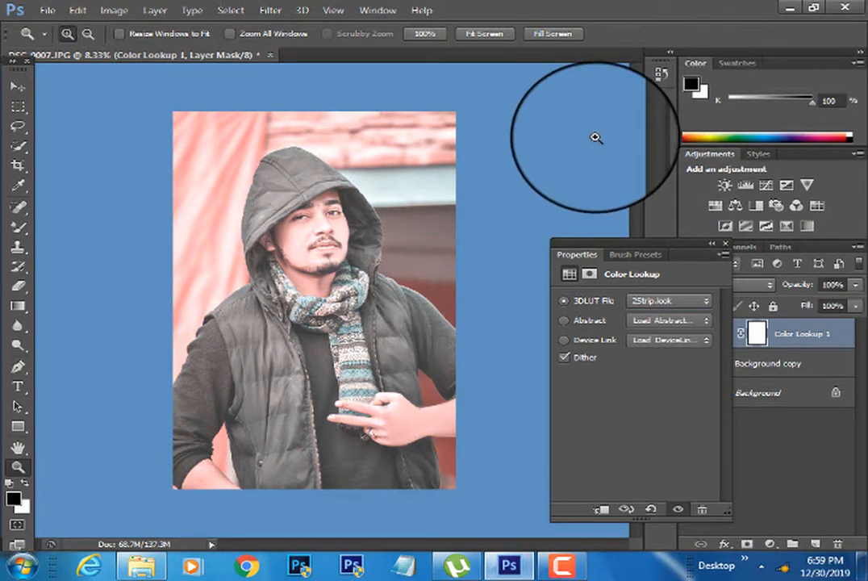
Step through the 3DLUT presets from 2Strip.look to z1 (1).CUBE and inspect that look on the face
left_click(669, 300)
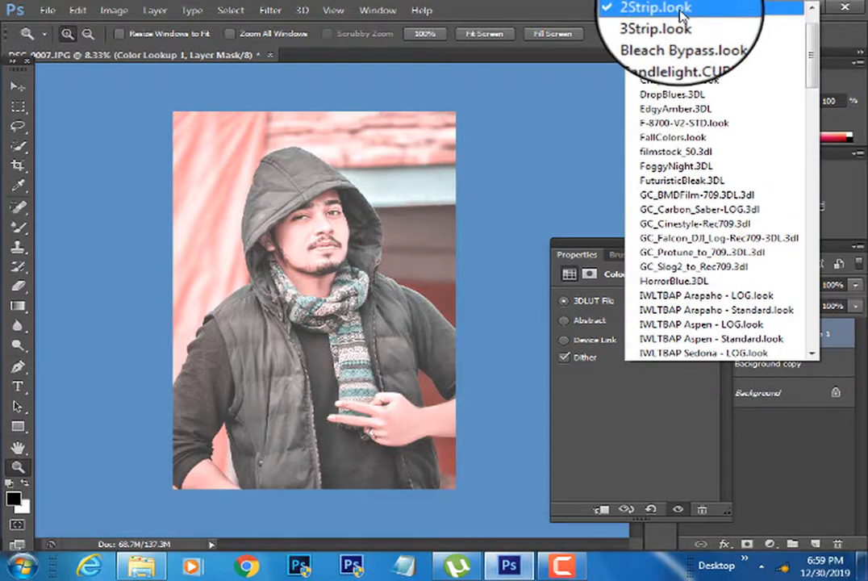
left_click(681, 11)
key("Down")
key("Down")
key("Down")
key("Down")
key("Down")
key("Down")
key("Down")
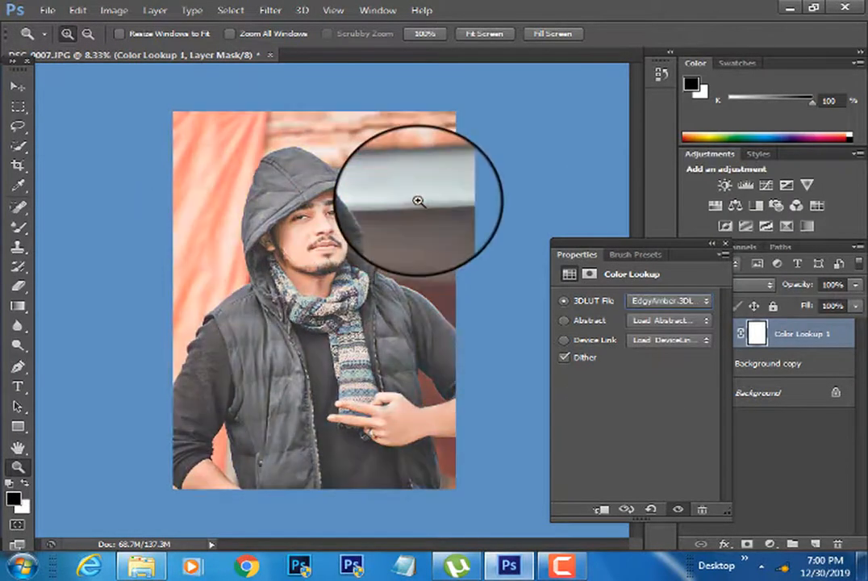
key("Down")
key("Down")
key("Down")
key("Down")
key("Down")
key("Down")
key("Down")
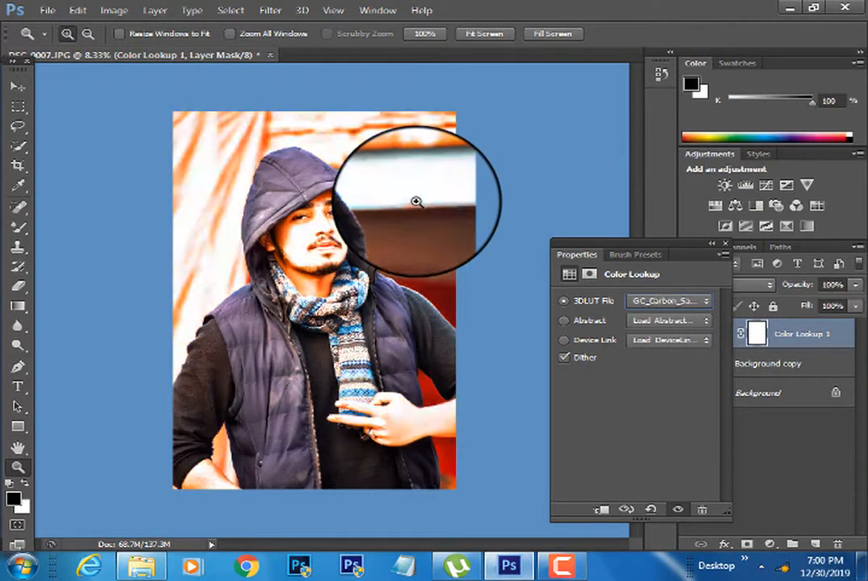
key("Down")
key("Down")
key("Down")
key("Down")
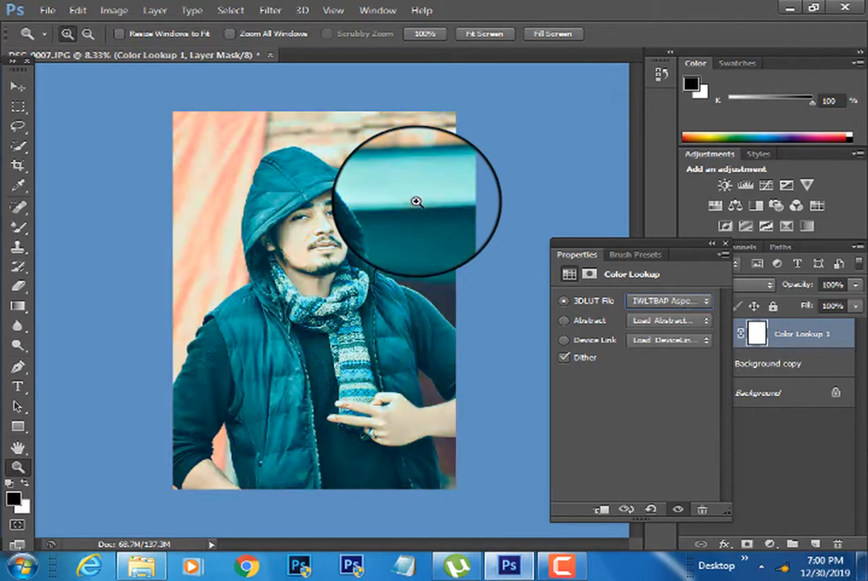
key("Down")
key("Down")
key("Down")
key("Down")
key("Down")
key("Down")
key("Down")
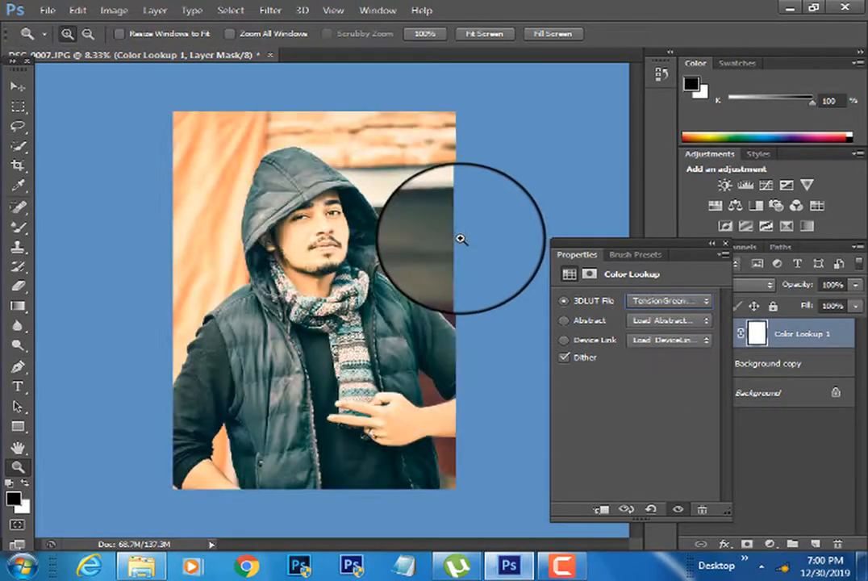
key("Down")
key("Down")
key("Down")
key("Down")
key("Down")
key("Down")
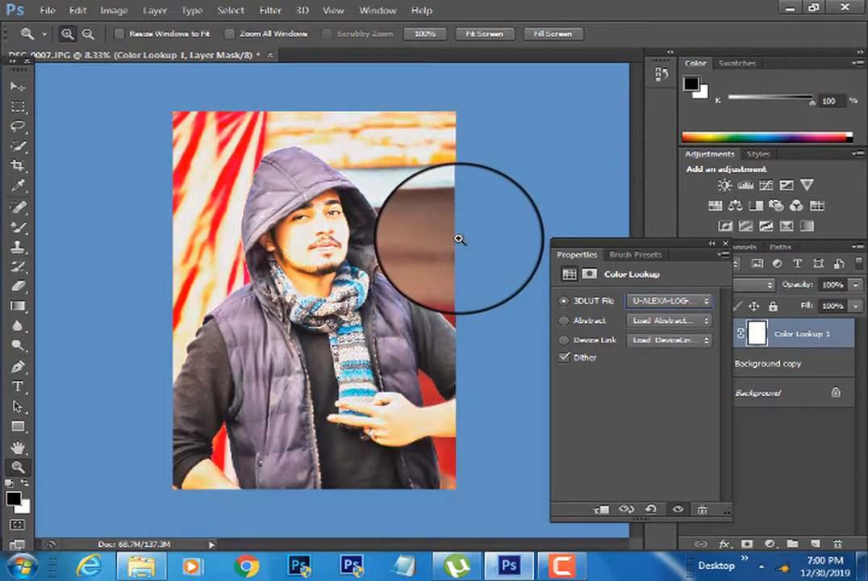
key("Down")
key("Down")
key("Down")
key("Down")
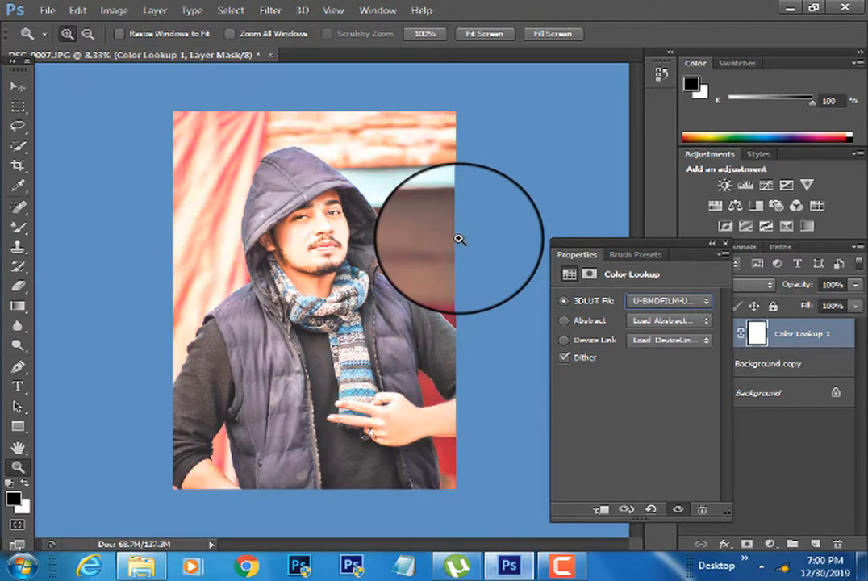
key("Down")
key("Down")
key("Down")
key("Down")
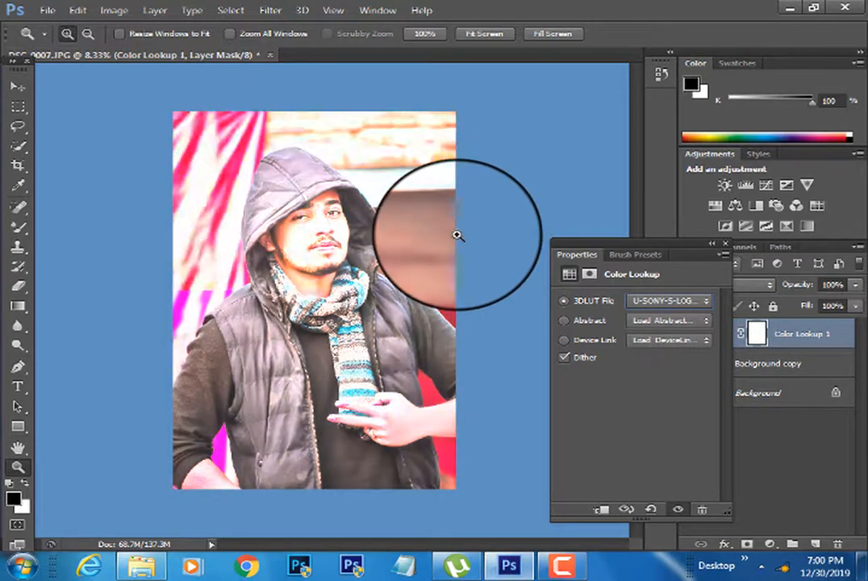
key("Down")
key("Down")
key("Down")
key("Down")
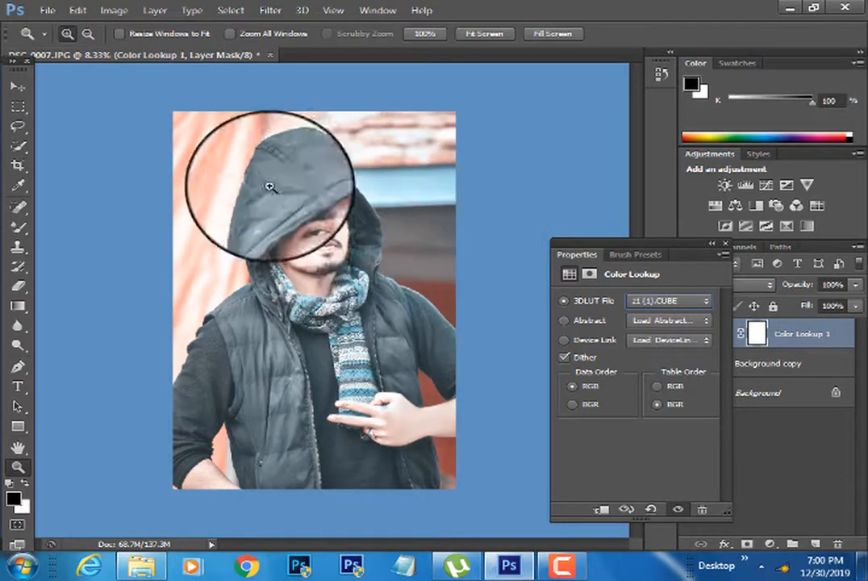
left_click(342, 207)
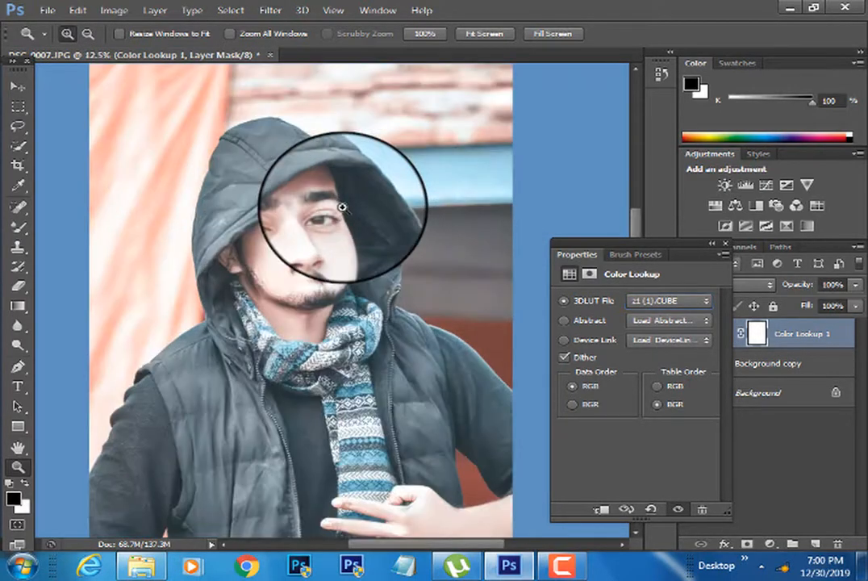
left_click(725, 246)
right_click(377, 167)
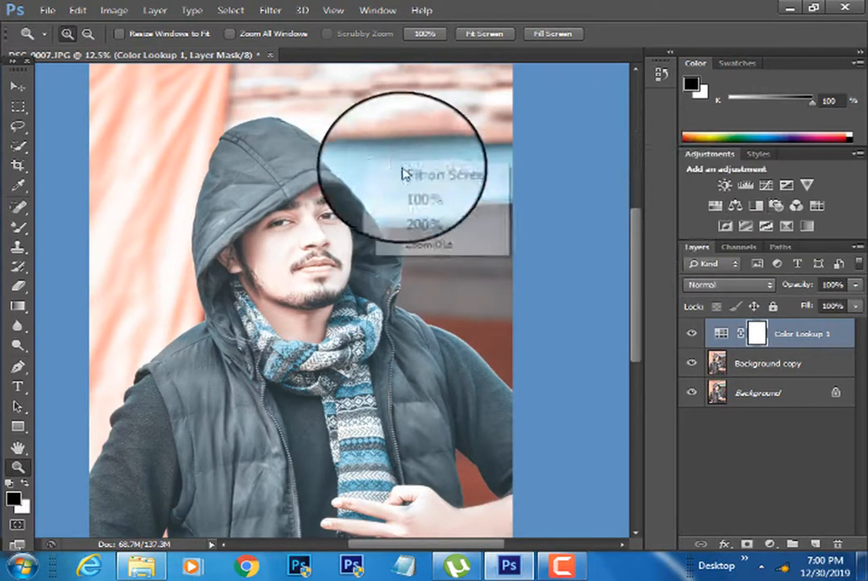
left_click(443, 247)
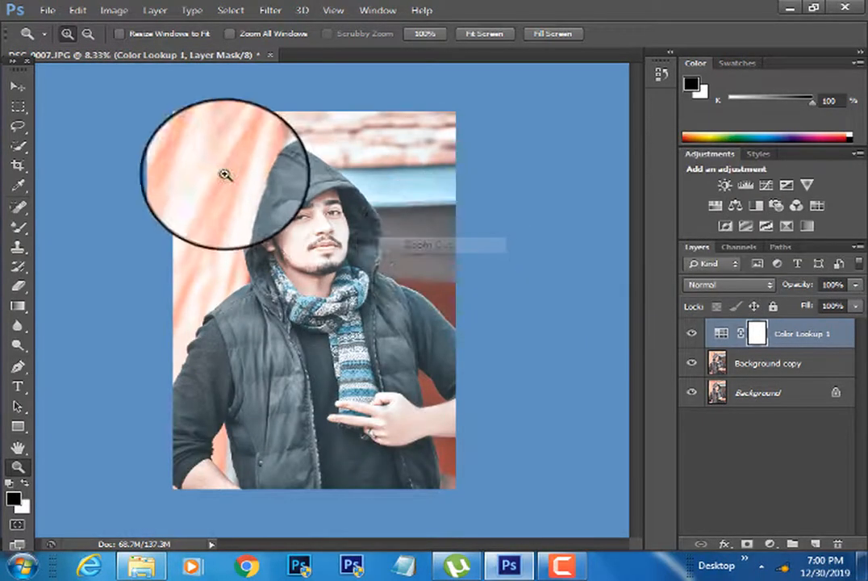
Add a Photo Filter adjustment layer and try its presets, including Cooling Filter (82), Underwater and Deep Red
left_click(777, 208)
left_click(673, 295)
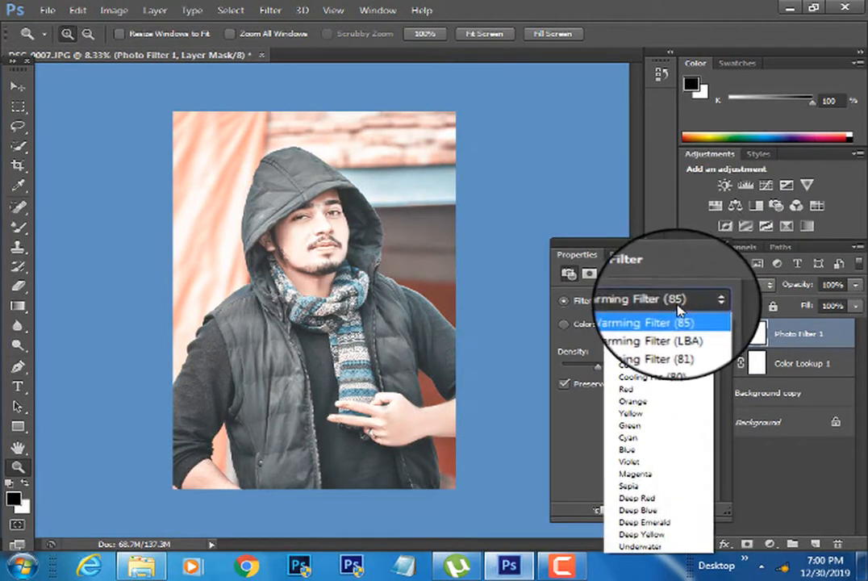
left_click(675, 319)
key("Down")
key("Down")
key("Down")
key("Down")
key("Down")
key("Down")
key("Down")
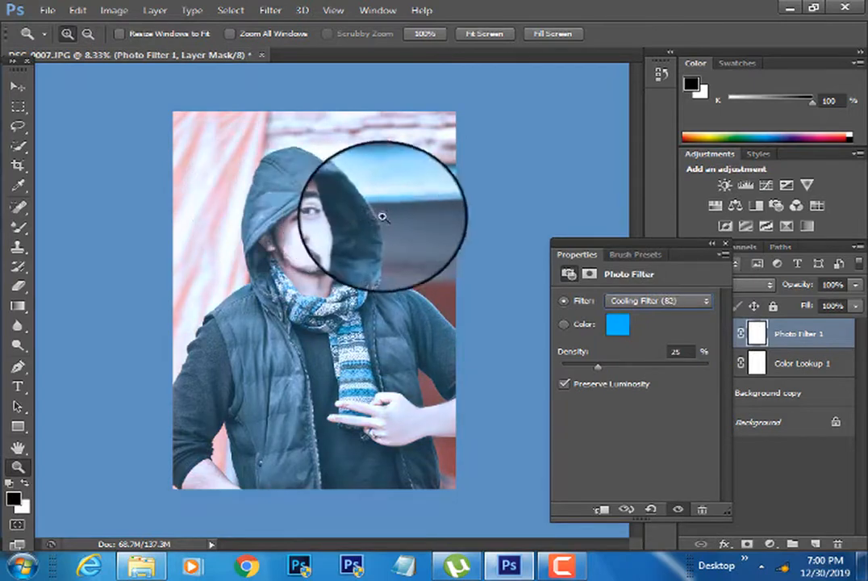
key("Down")
key("Down")
key("Down")
key("Down")
key("Down")
key("Down")
key("Down")
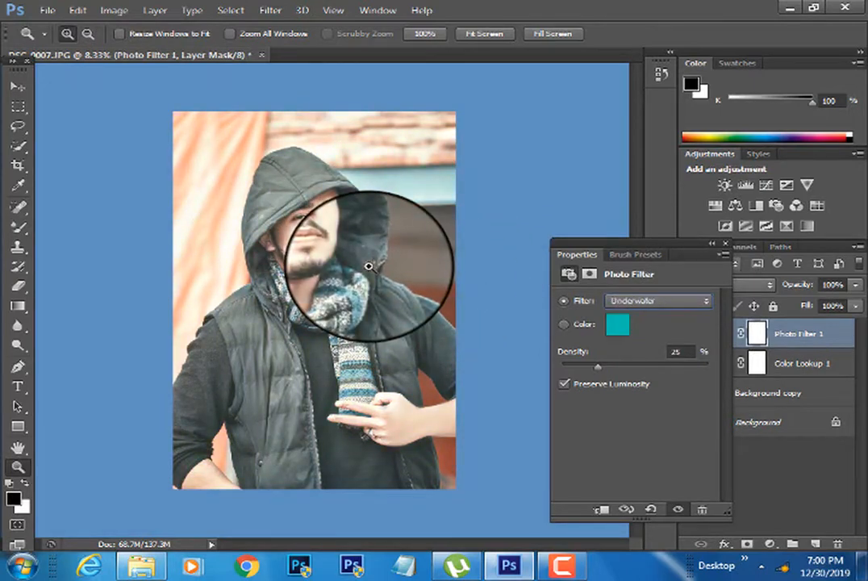
key("Up")
key("Down")
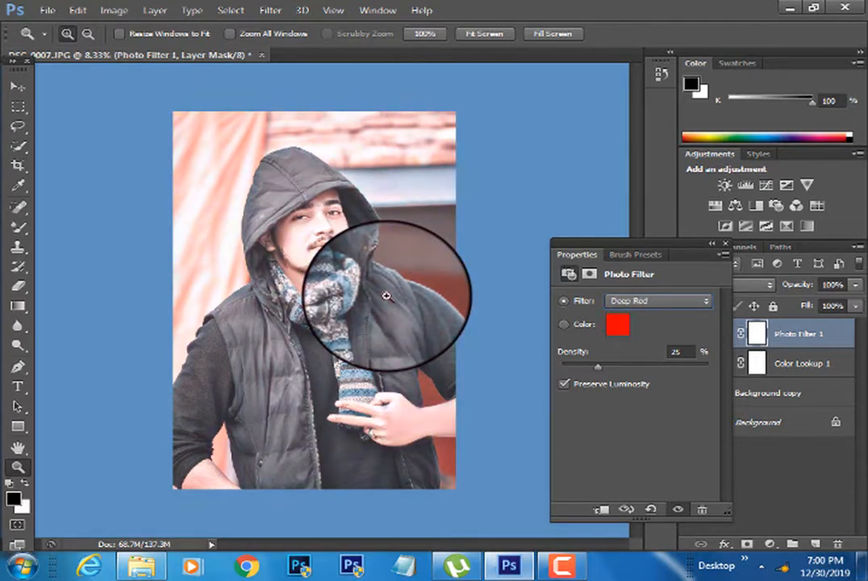
key("Down")
key("Down")
left_click(725, 243)
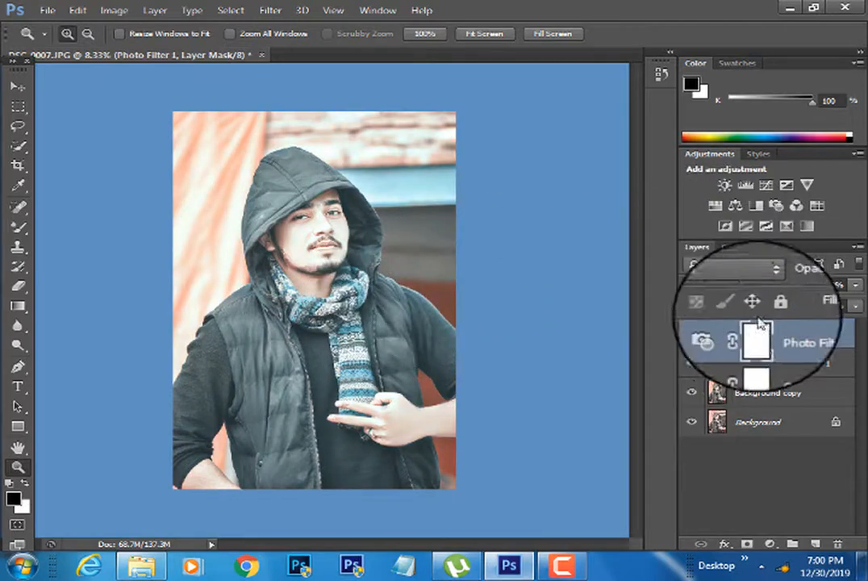
Delete the Photo Filter and Color Lookup adjustment layers
key("Delete")
key("Delete")
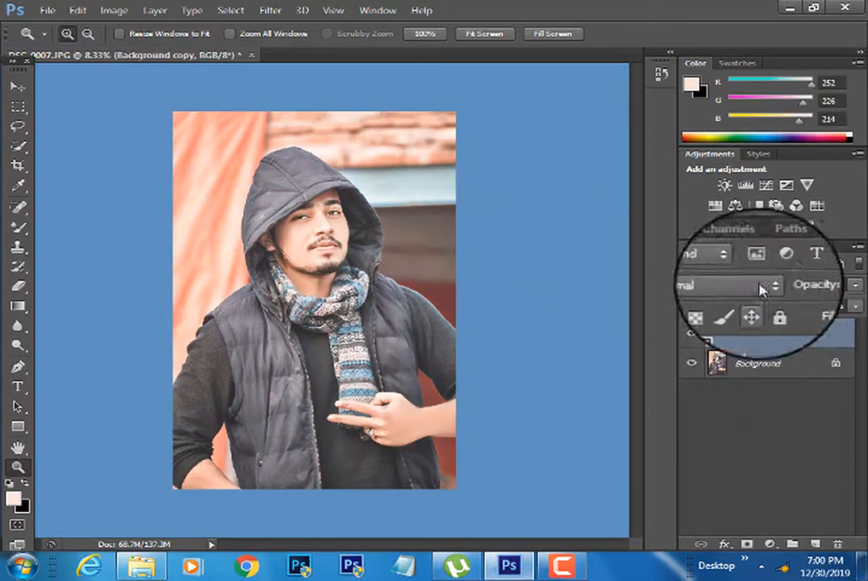
Add a fresh Color Lookup adjustment layer, compare its 3DLUT presets and apply filmstock_50.3dl
left_click(814, 206)
left_click(669, 300)
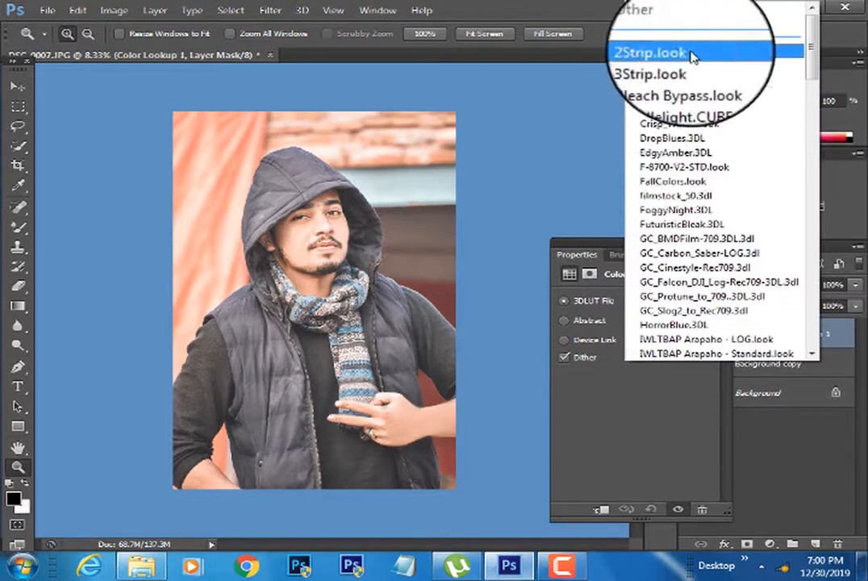
left_click(670, 71)
key("Down")
key("Down")
key("Down")
key("Down")
key("Down")
key("Down")
key("Down")
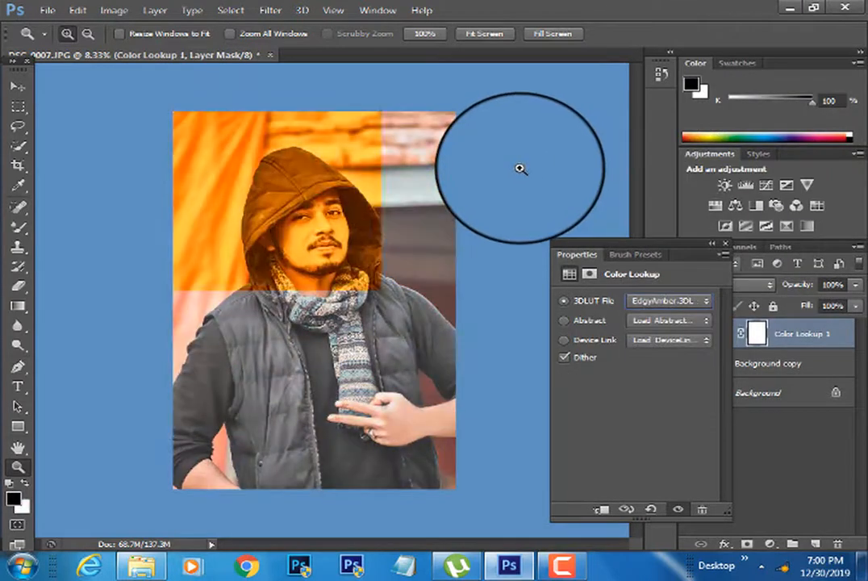
key("Down")
key("Down")
key("Down")
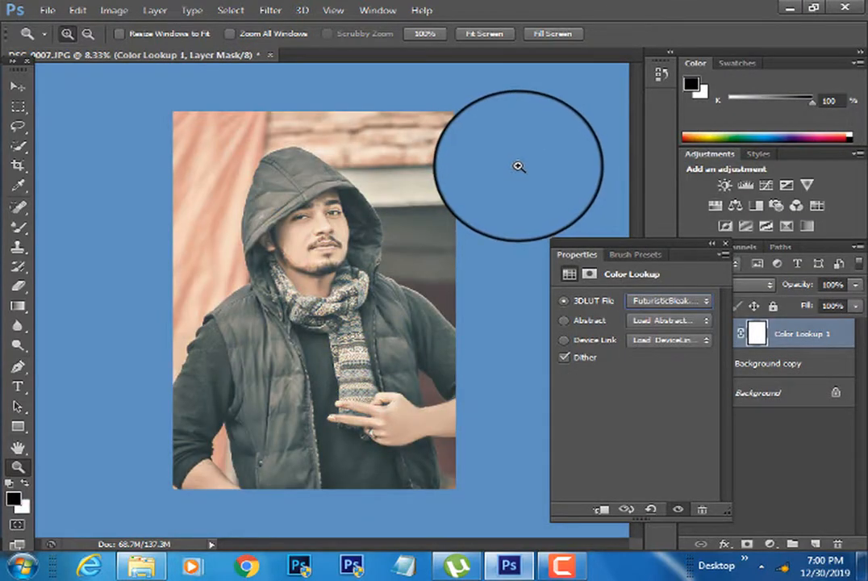
key("Up")
key("Up")
key("Up")
key("Up")
key("Up")
key("Up")
key("Up")
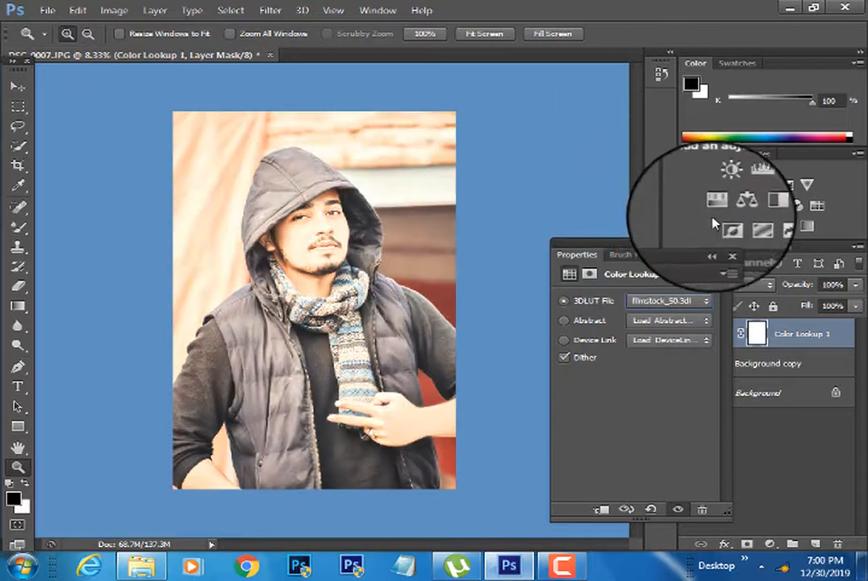
left_click(731, 256)
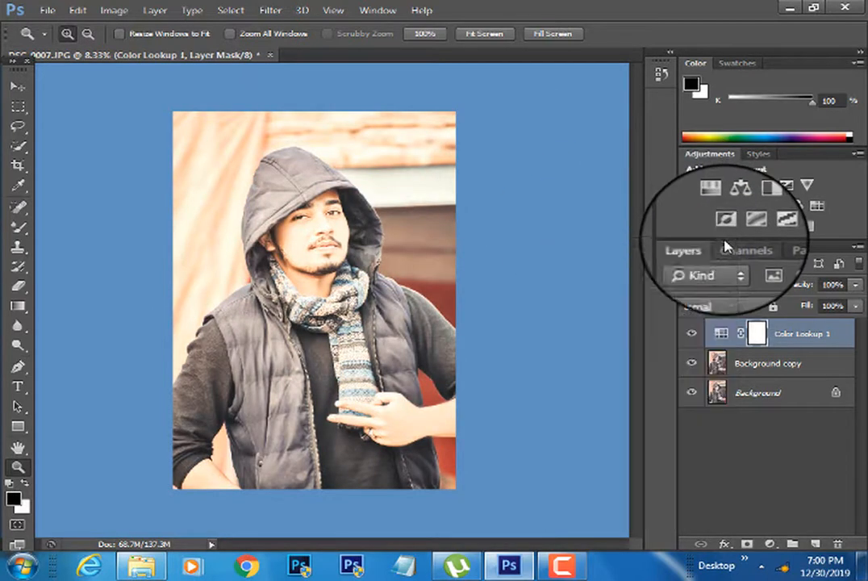
Set the fill of the Color Lookup layer to 45% and check the result on the face
left_click(856, 307)
left_click(808, 322)
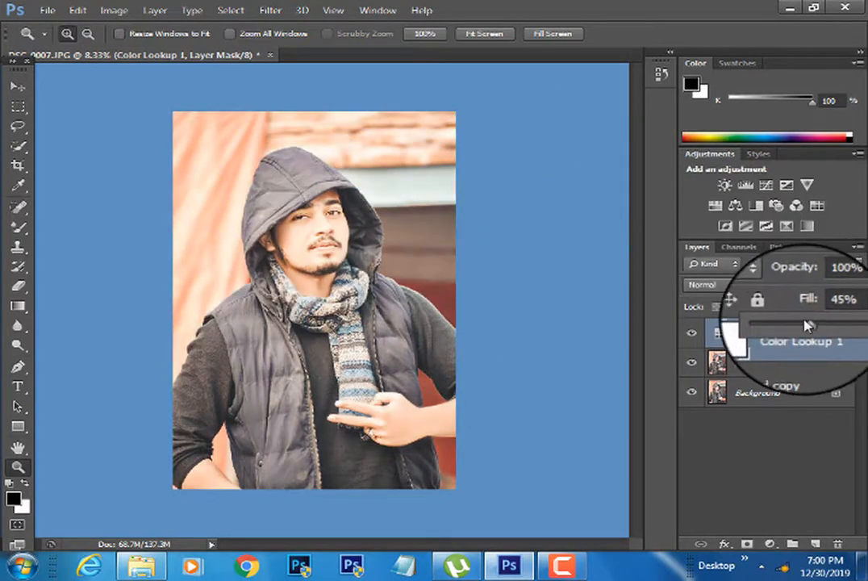
left_click(291, 233)
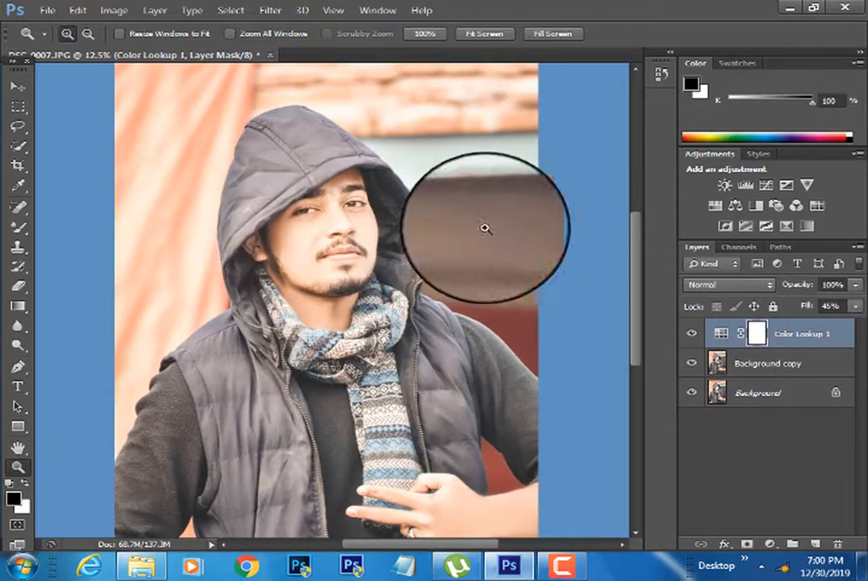
right_click(329, 174)
left_click(407, 258)
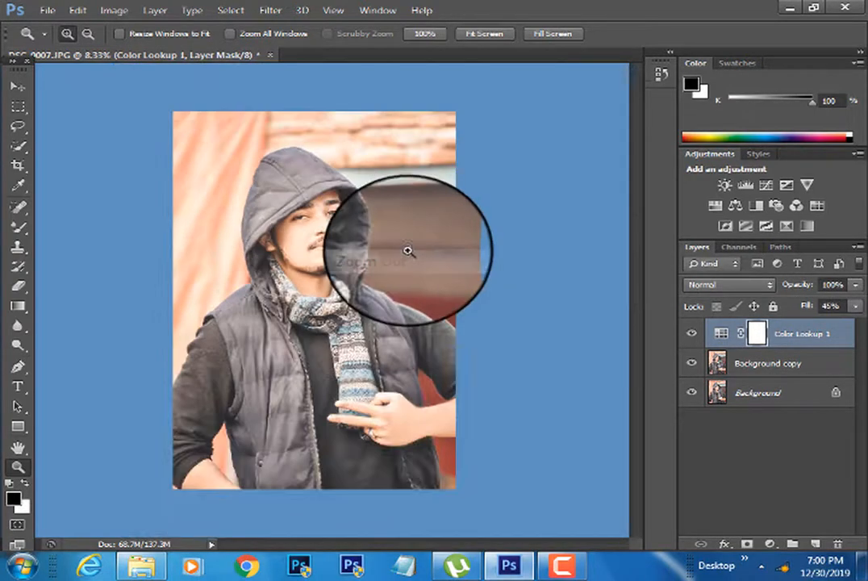
Add a Photo Filter adjustment layer above the Color Lookup layer and try presets including Warming Filter (81) and Cyan
left_click(776, 204)
left_click(657, 299)
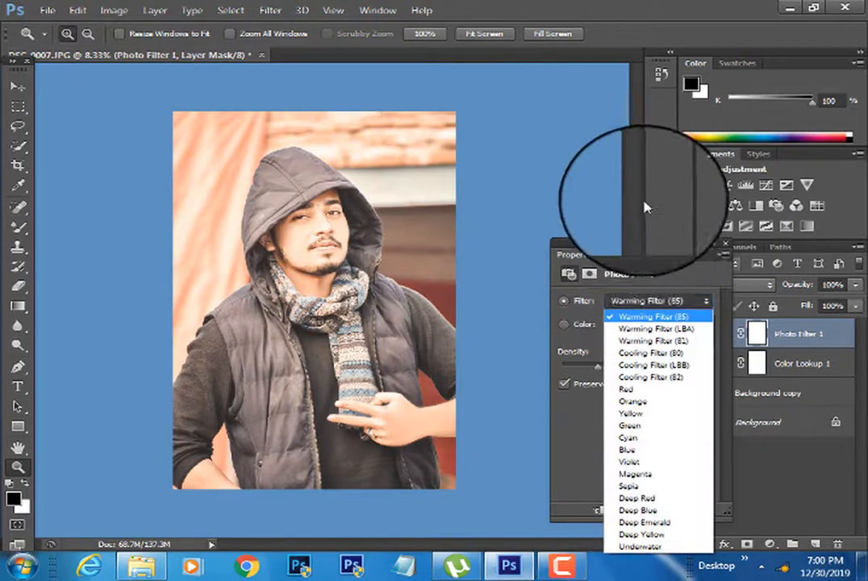
left_click(655, 304)
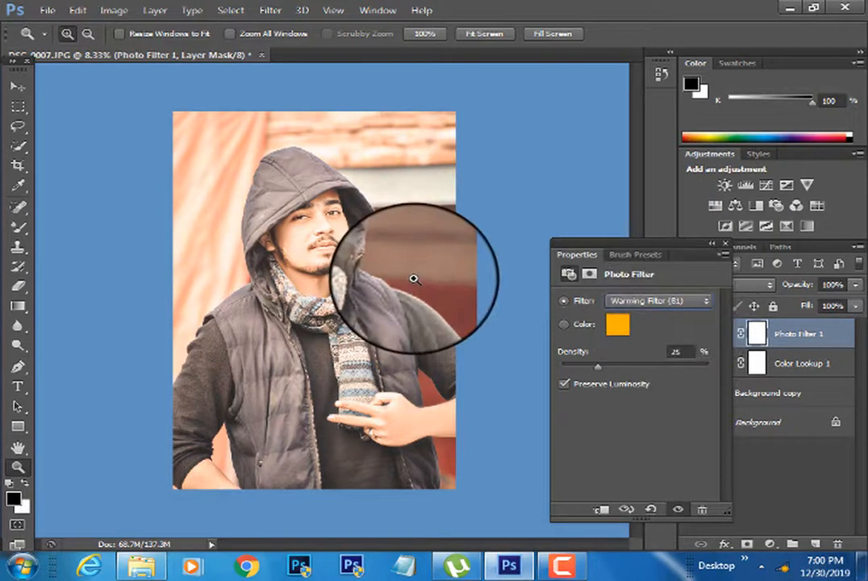
key("Down")
key("Down")
key("Down")
key("Down")
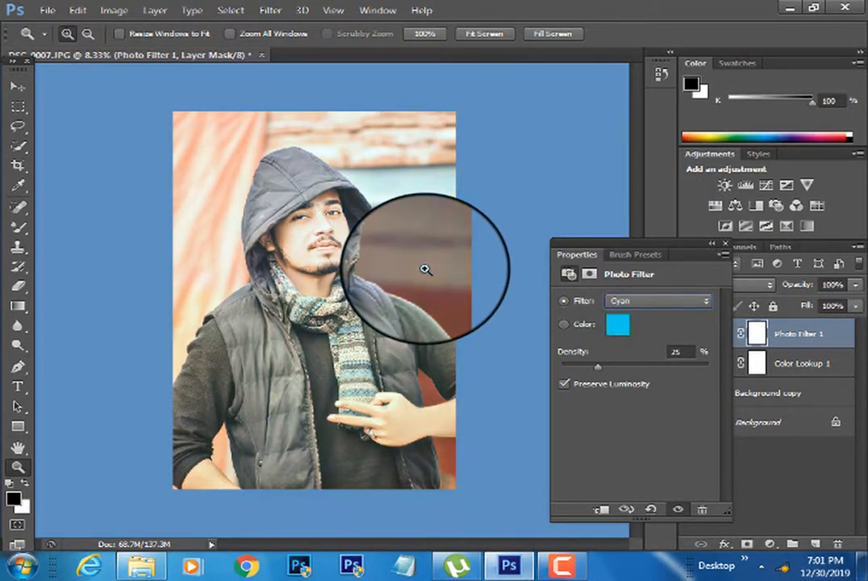
left_click(348, 240)
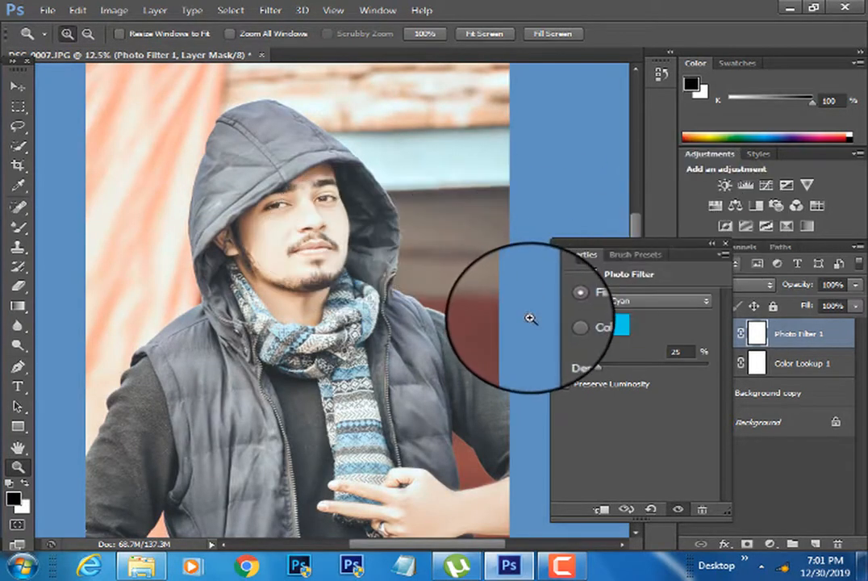
Compare other Photo Filter presets on the portrait, including Violet and Sepia
left_click(625, 300)
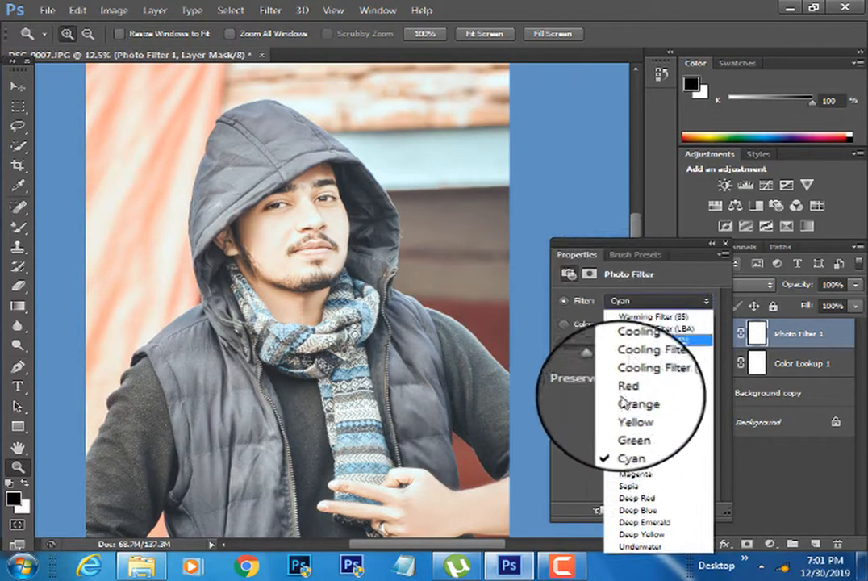
left_click(628, 438)
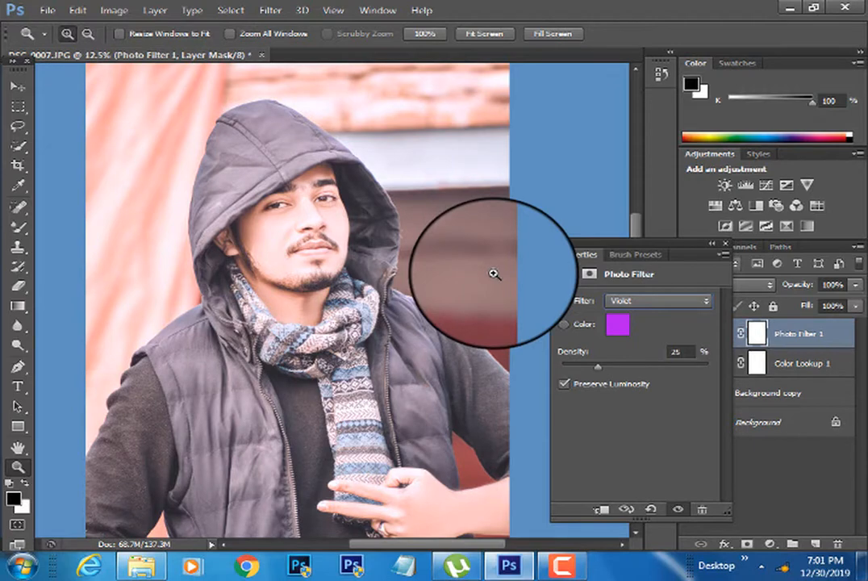
key("Down")
key("Down")
key("Down")
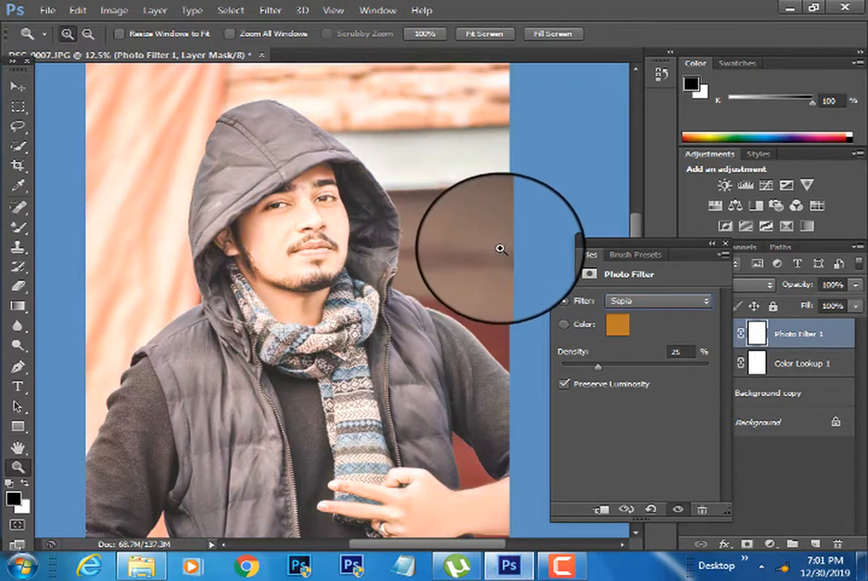
key("Up")
right_click(203, 164)
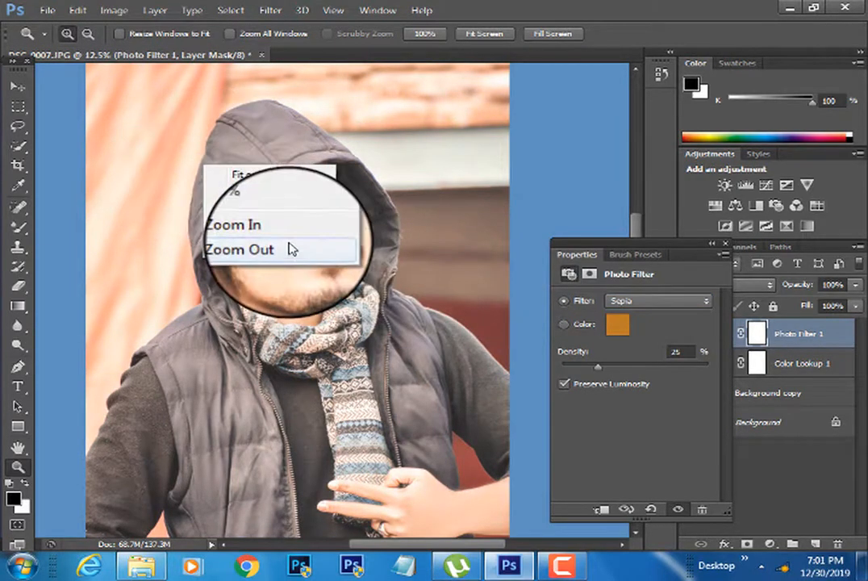
left_click(258, 248)
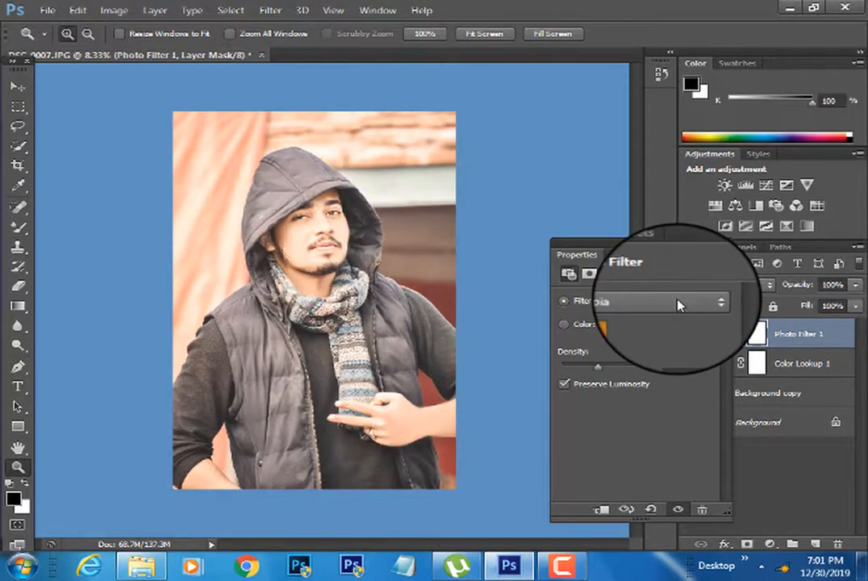
Try the Underwater and Magenta Photo Filter presets, and settle on a preset that gives the portrait a cool bluish tint
left_click(679, 301)
left_click(641, 509)
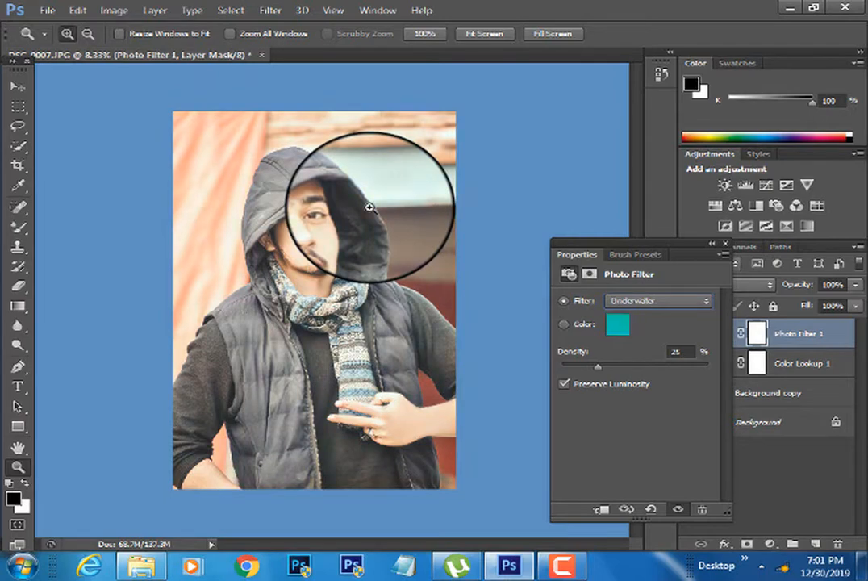
left_click(369, 207)
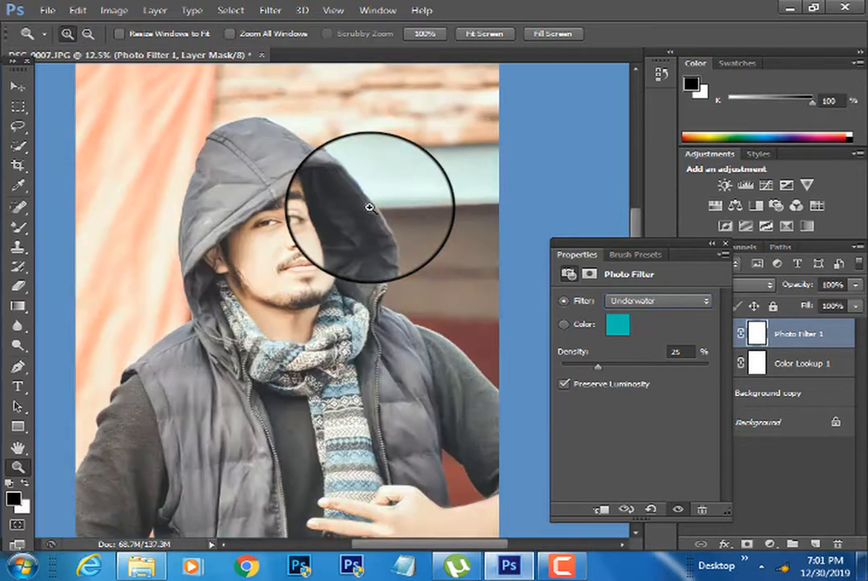
left_click(645, 302)
left_click(633, 549)
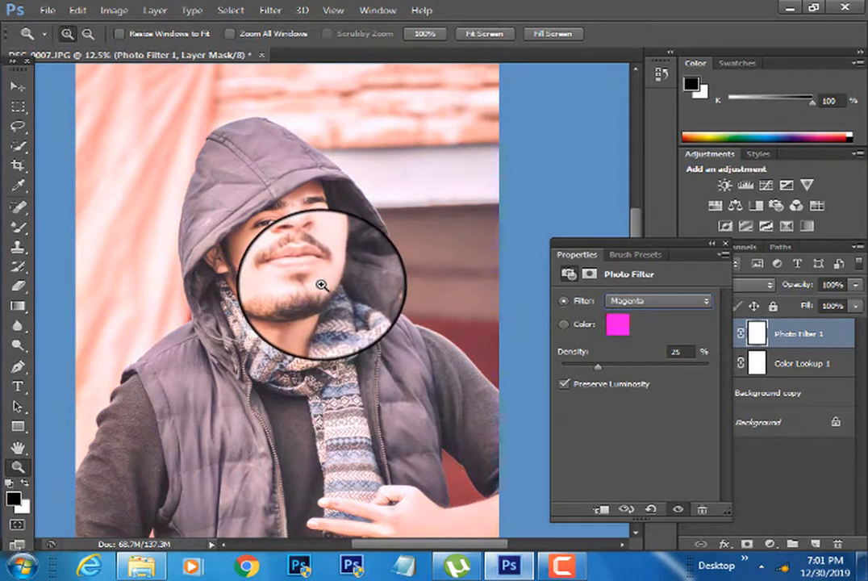
left_click(724, 243)
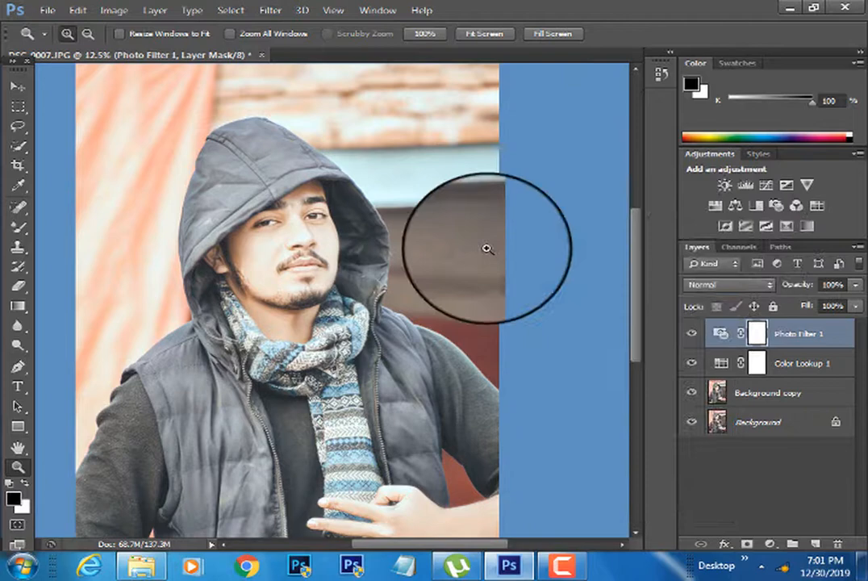
Examine the cool photo filter's effect on the face and clothing up close and on the whole portrait
right_click(206, 170)
left_click(296, 246)
right_click(259, 199)
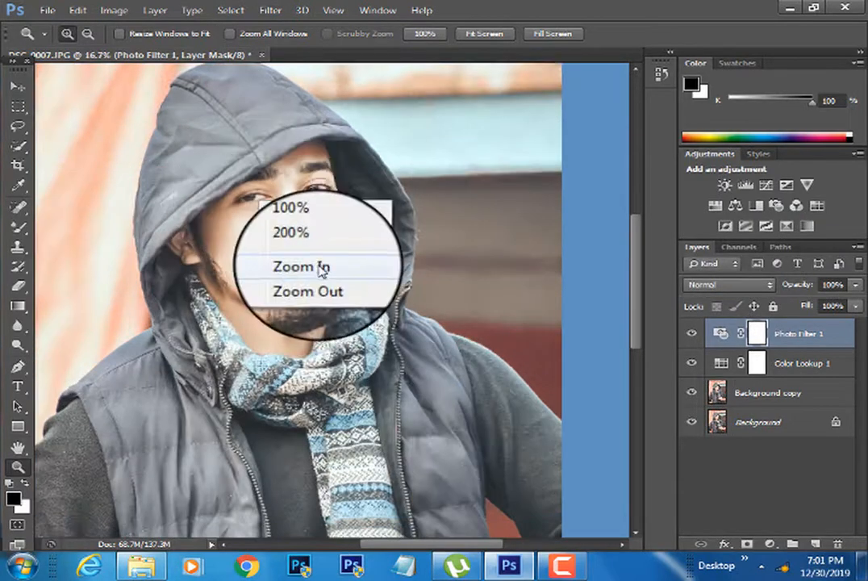
left_click(342, 290)
right_click(287, 215)
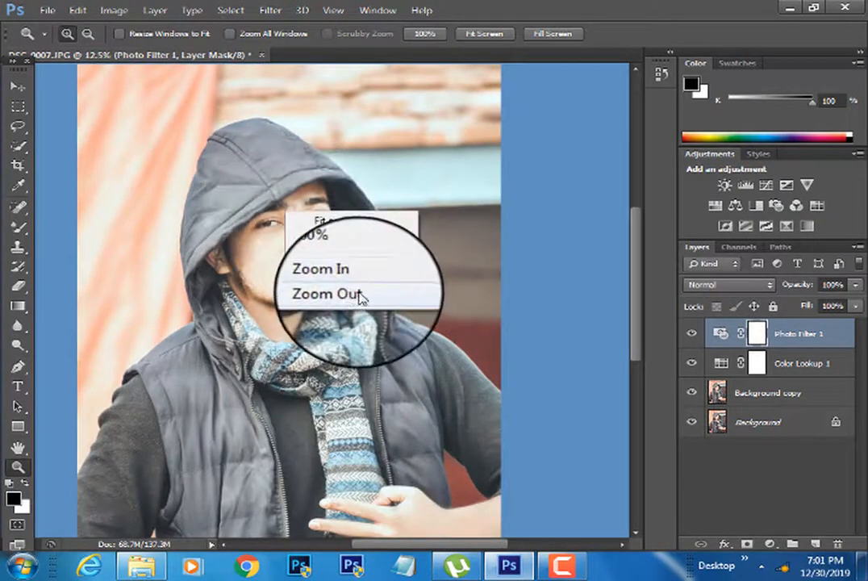
left_click(358, 300)
right_click(242, 178)
left_click(310, 267)
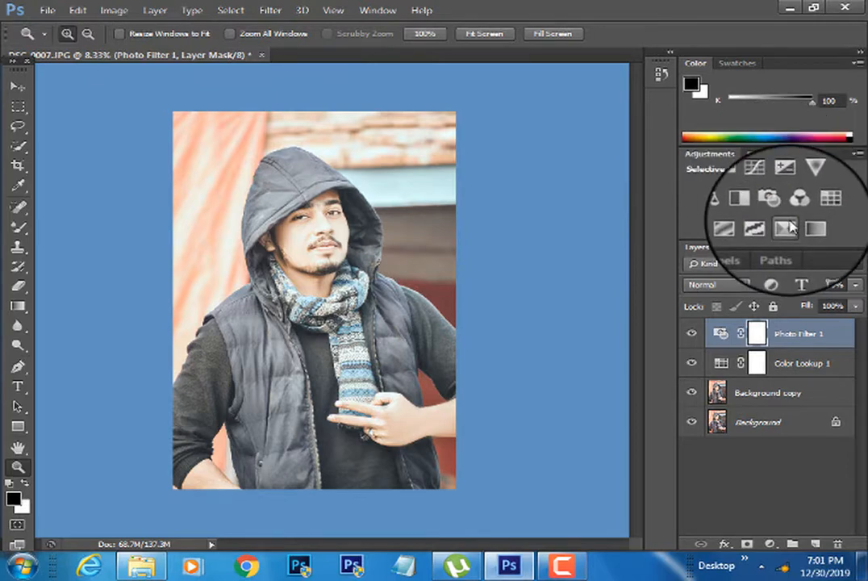
Add a Selective Color adjustment layer and, for the Reds, set Cyan to +7% and Black to -3% and slightly lower Yellow
left_click(786, 228)
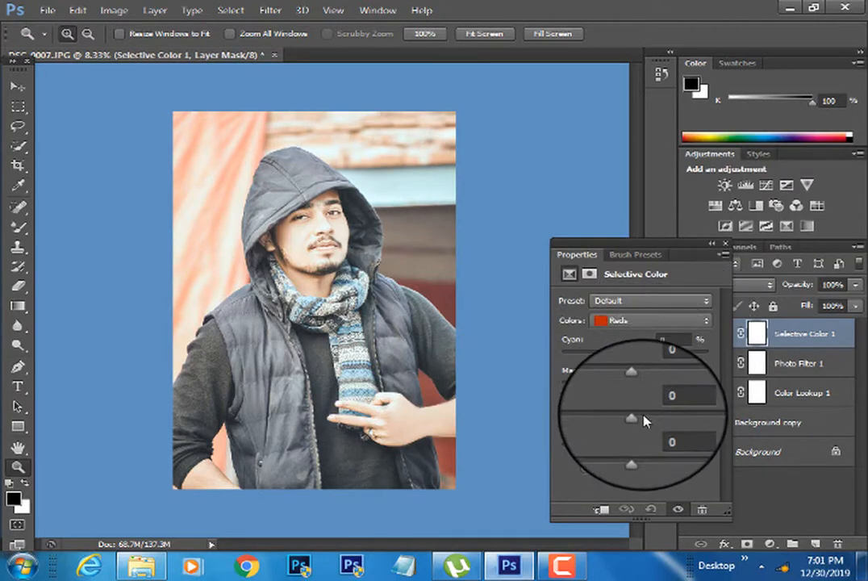
mouse_move(632, 415)
left_mouse_down()
mouse_move(566, 414)
mouse_move(622, 416)
left_mouse_up()
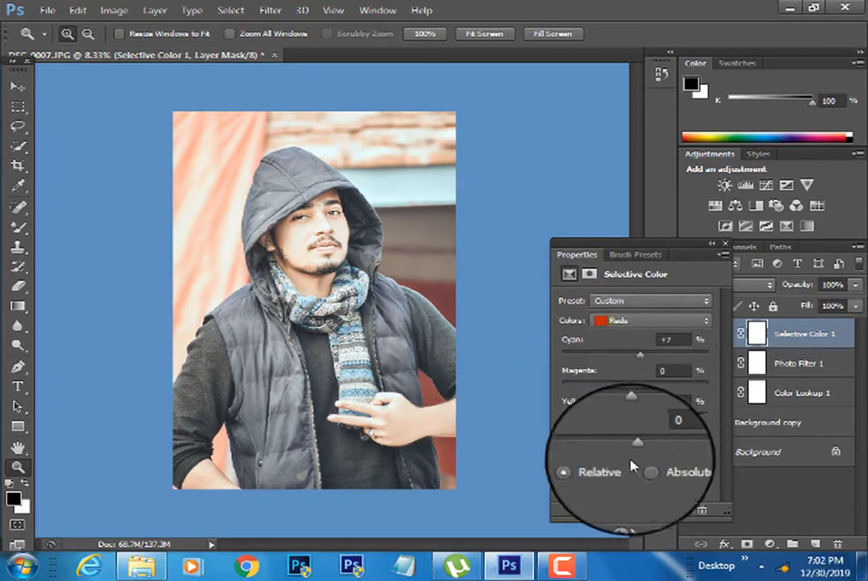
left_click_drag(613, 454, 633, 453)
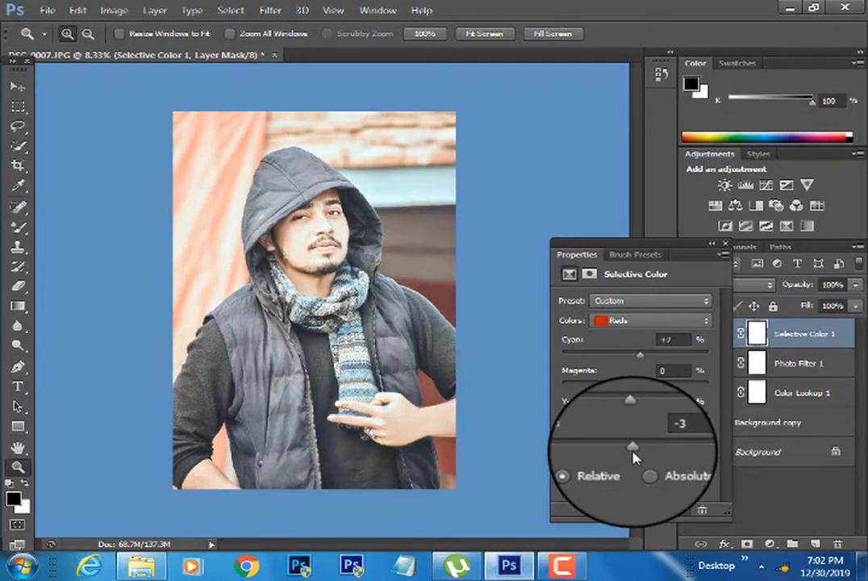
In the Selective Color layer's Yellows, set Magenta to +2% and Yellow to -9%, keeping Cyan at 0%
left_click(637, 320)
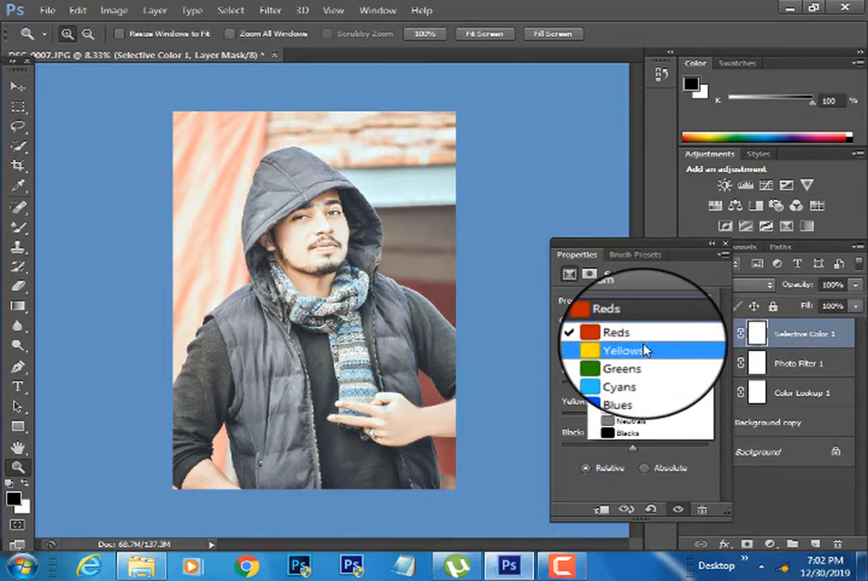
left_click(645, 349)
mouse_move(635, 358)
left_mouse_down()
mouse_move(571, 357)
mouse_move(687, 354)
mouse_move(629, 356)
left_mouse_up()
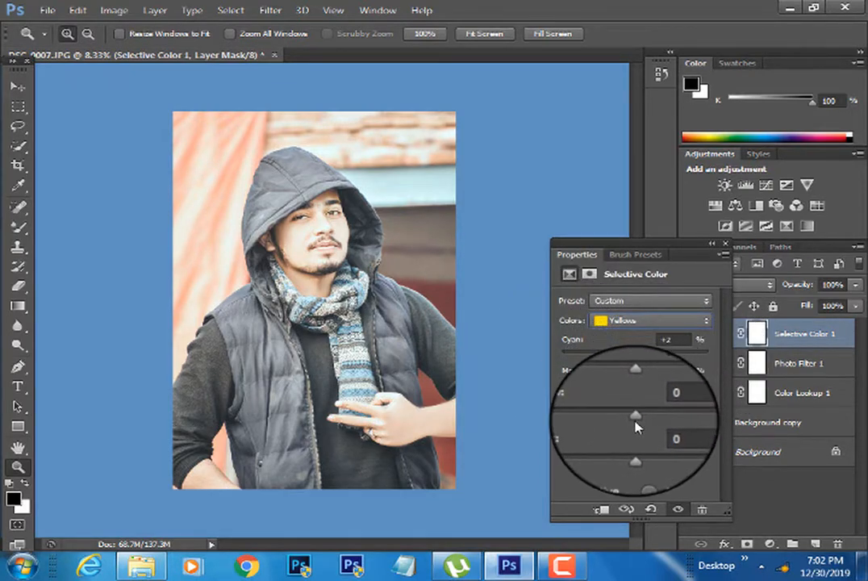
left_click_drag(635, 426, 606, 434)
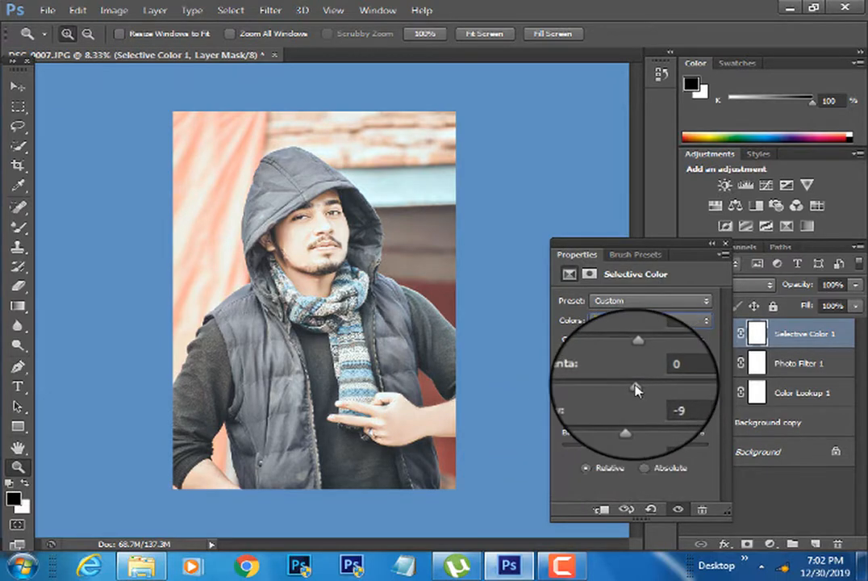
mouse_move(635, 382)
left_mouse_down()
mouse_move(570, 390)
mouse_move(662, 379)
mouse_move(638, 383)
left_mouse_up()
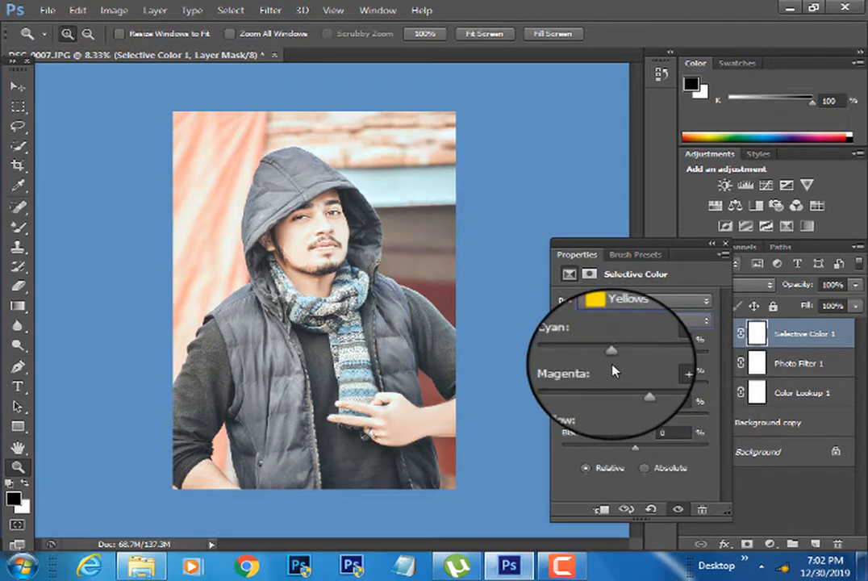
left_click_drag(611, 365, 636, 370)
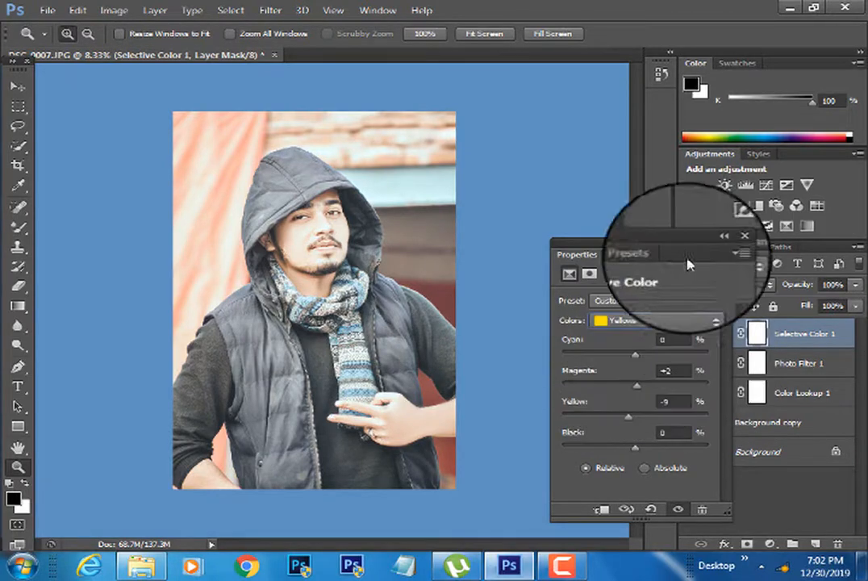
left_click(724, 245)
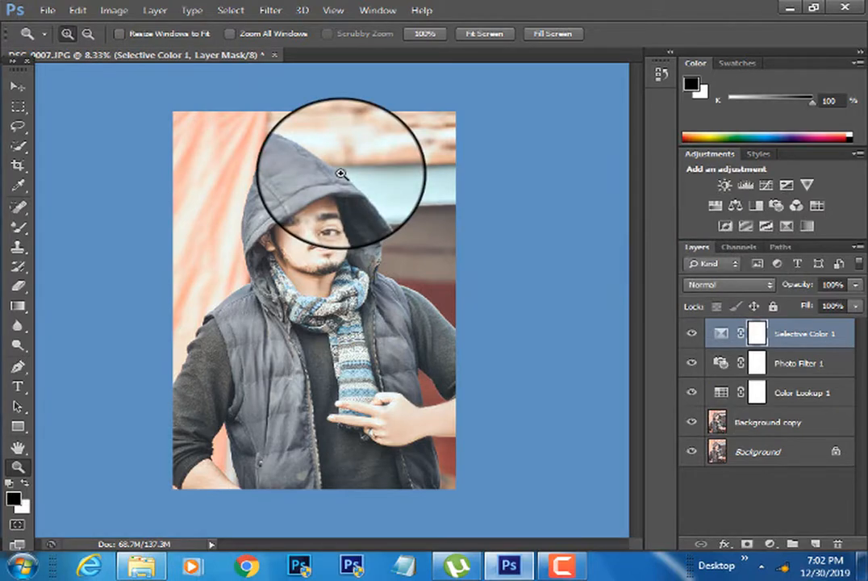
Save a JPEG copy as DSC_0007.jpg on Local Disk (F:), replacing the existing file, at quality 12 (Maximum) with Baseline ("Standard")
key("ctrl+shift+s")
left_click(468, 359)
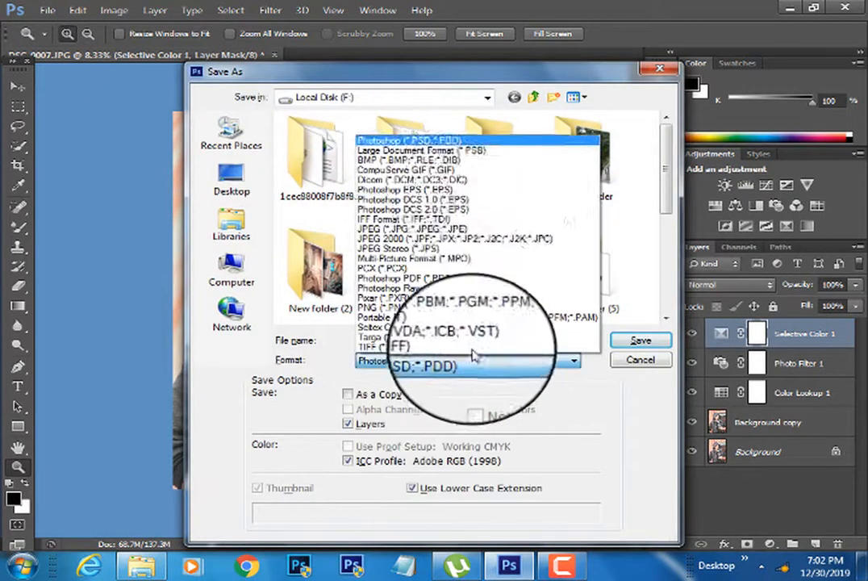
left_click(476, 230)
left_click(641, 340)
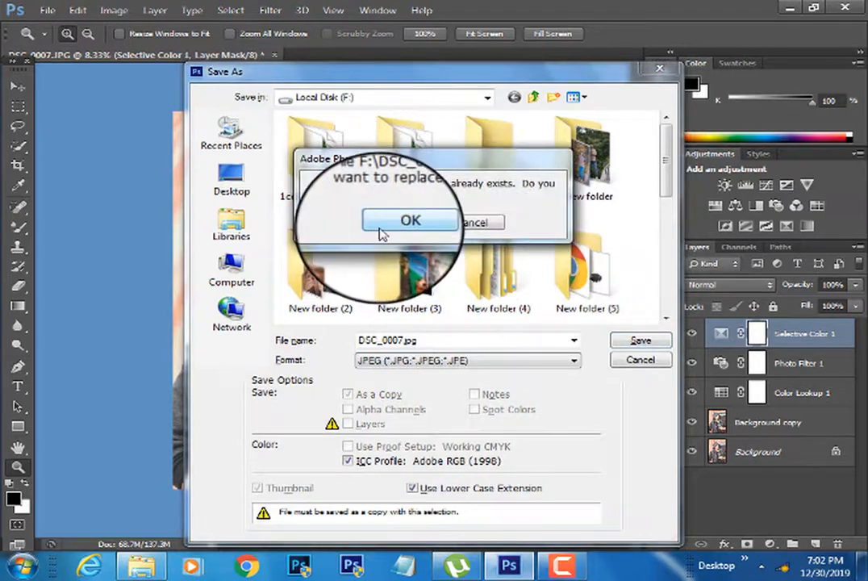
left_click(382, 233)
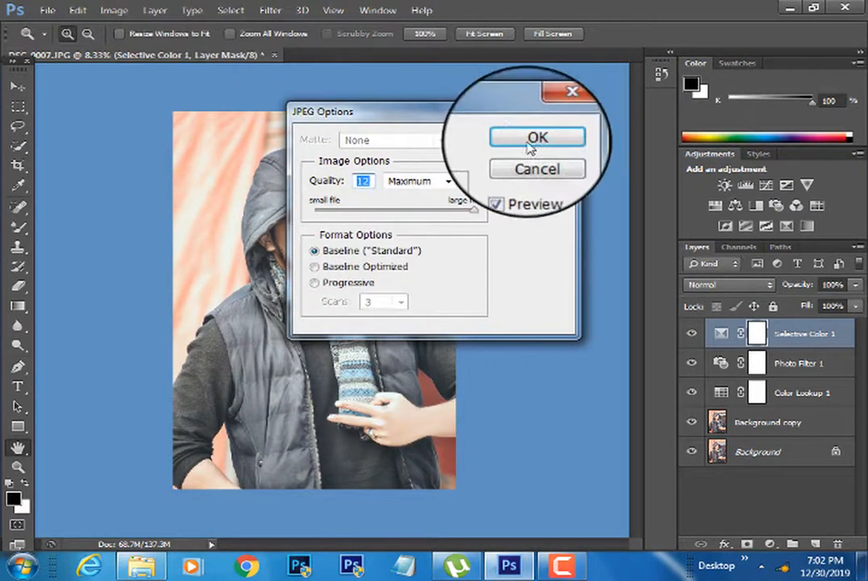
left_click(530, 144)
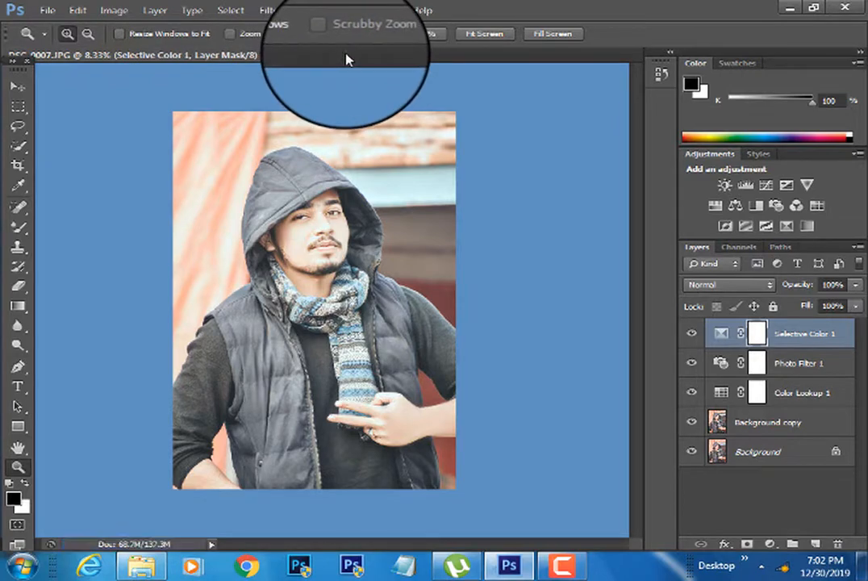
Close the layered document without saving its changes and open the exported DSC_0007 JPEG from Local Disk (F:) in Camera Raw
left_click(273, 51)
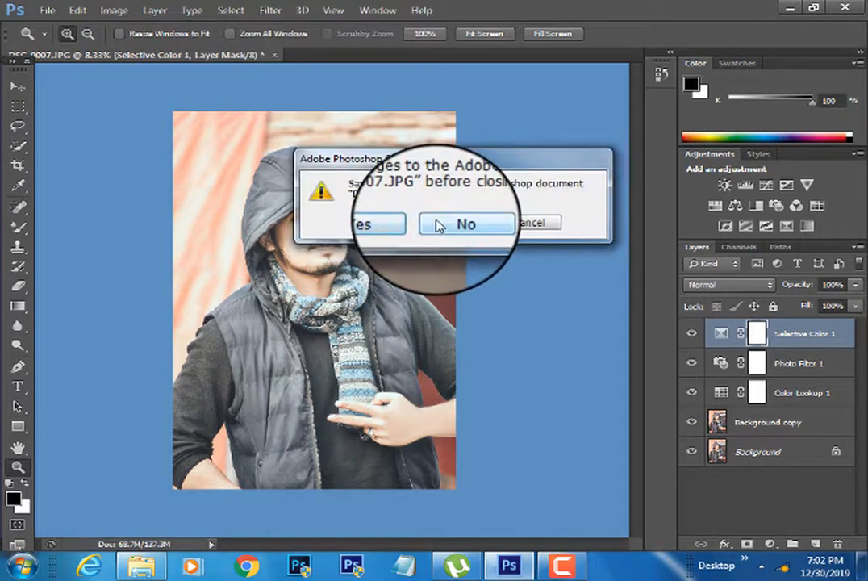
left_click(436, 222)
double_click(435, 218)
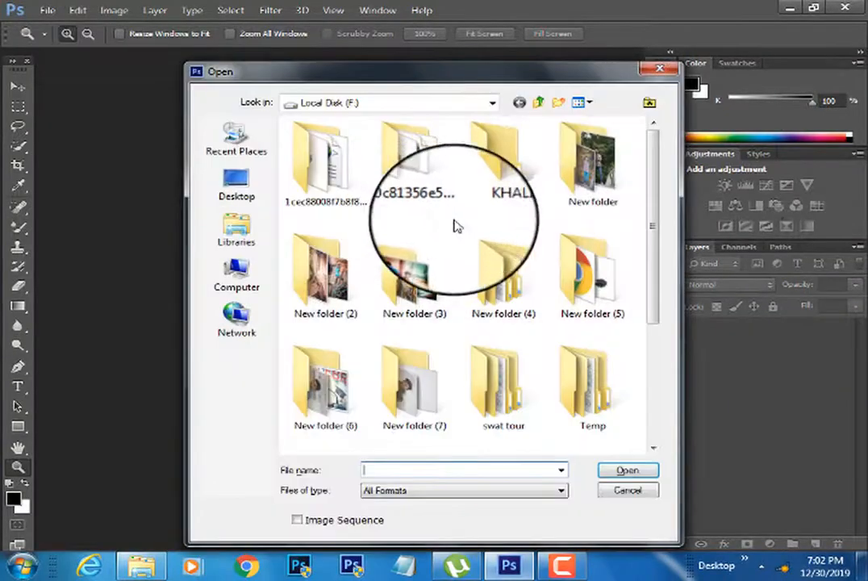
scroll(653, 227, "down", 3)
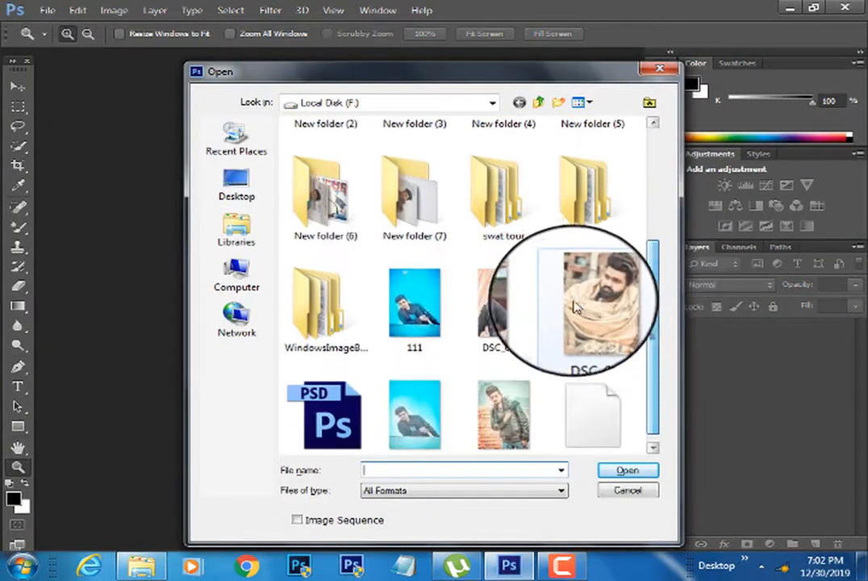
double_click(516, 273)
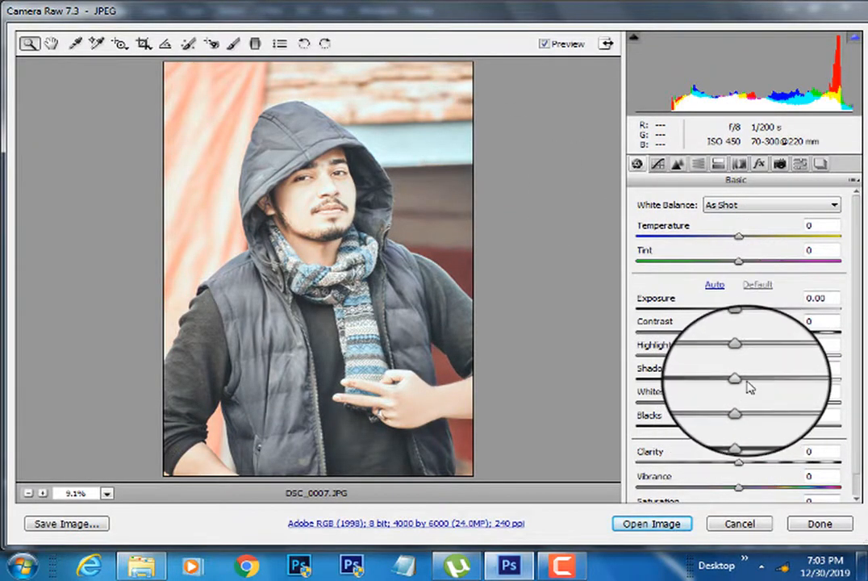
Set Shadows to +43 and Whites to +13 and moderately raise Clarity in the portrait's basic adjustments
left_click_drag(748, 388, 782, 393)
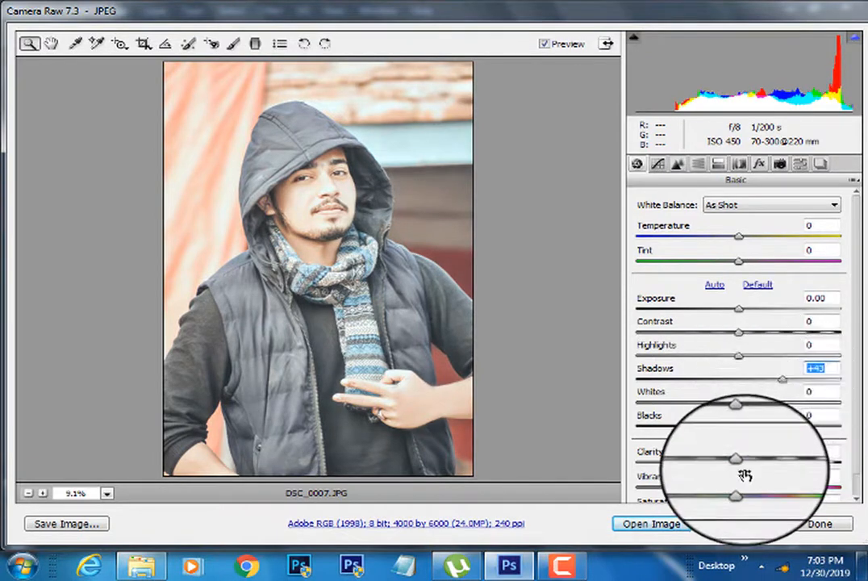
left_click_drag(749, 463, 768, 458)
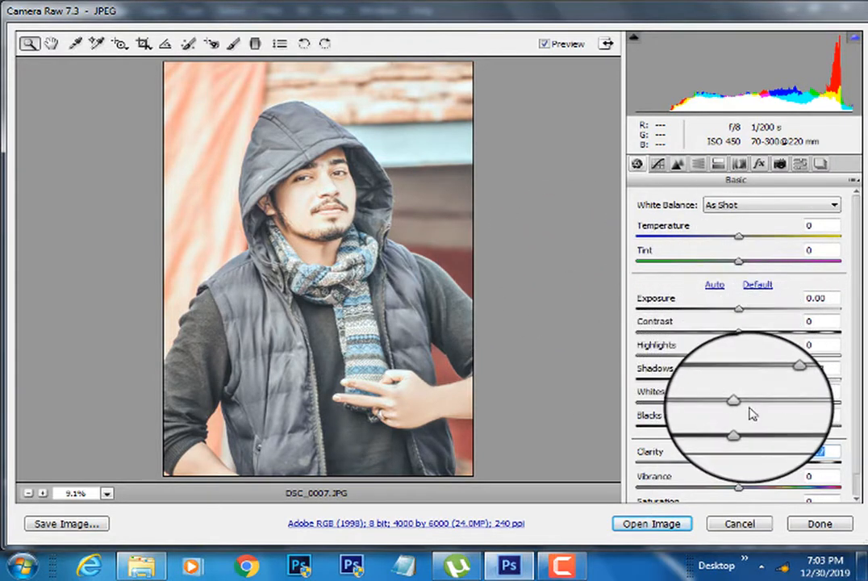
mouse_move(747, 407)
left_mouse_down()
mouse_move(798, 404)
mouse_move(750, 404)
left_mouse_up()
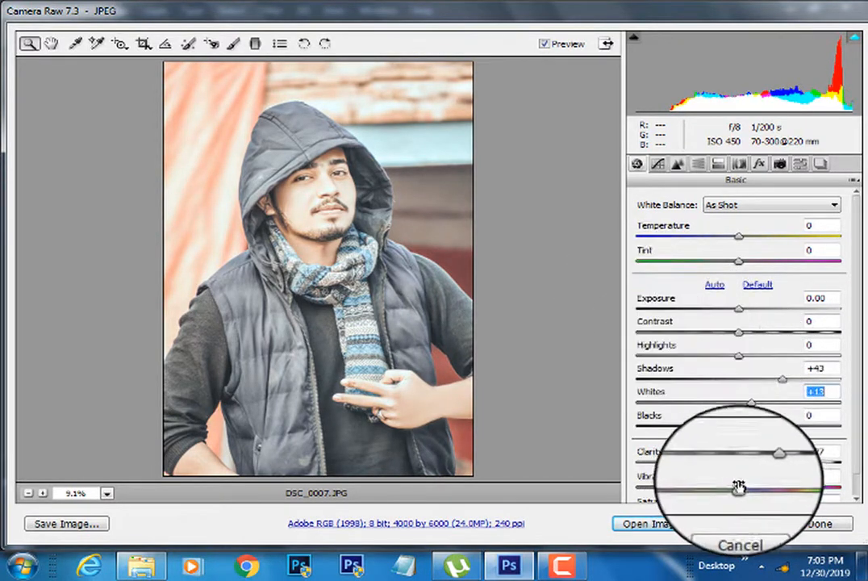
Open the adjusted image in Photoshop, keeping its embedded Adobe RGB (1998) profile
left_click(675, 525)
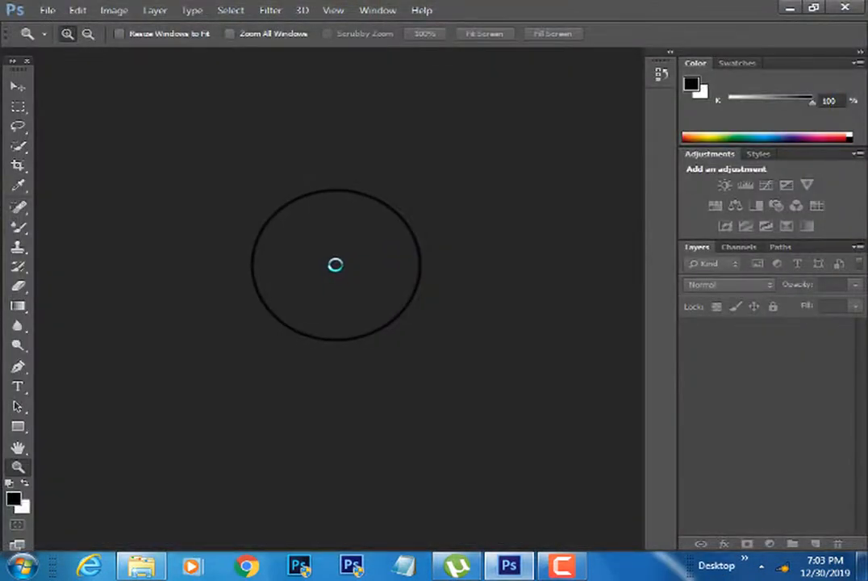
left_click(344, 233)
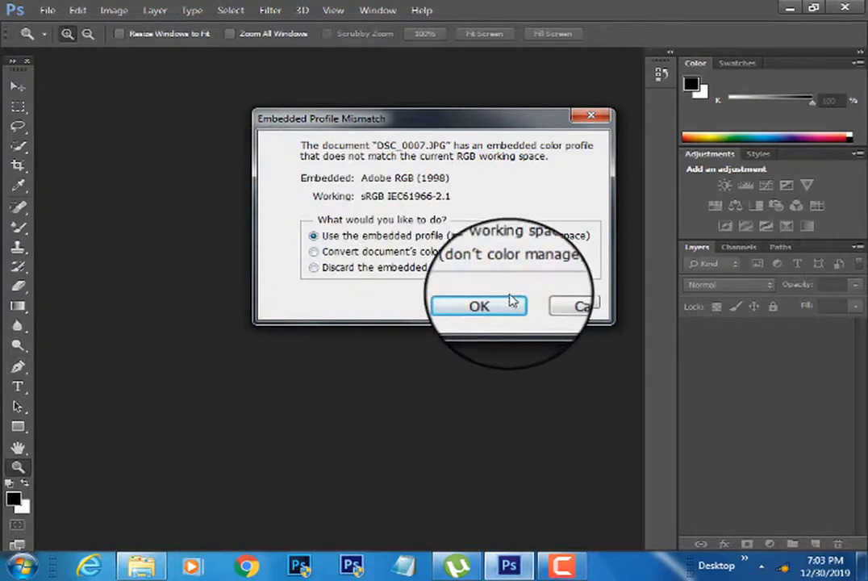
left_click(504, 301)
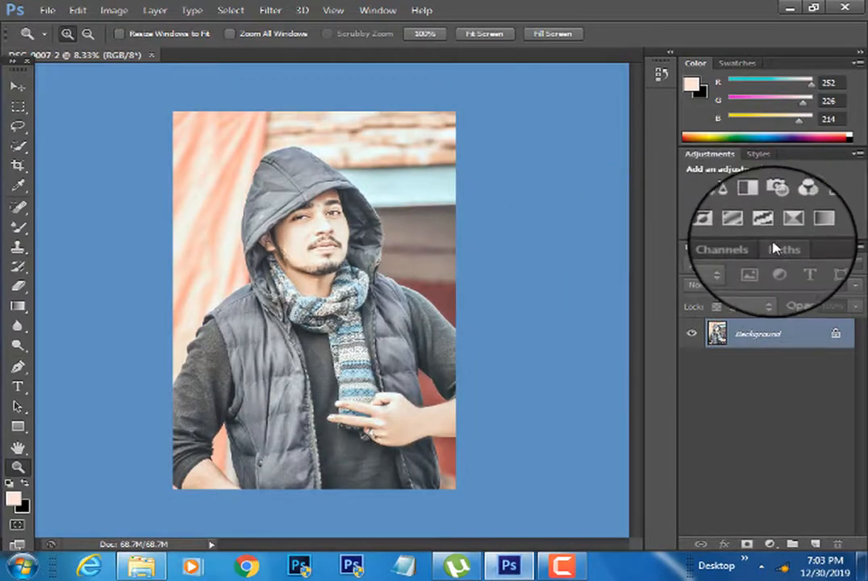
Add a Selective Color layer and, for the Whites, set Cyan to +53%, Yellow to -10% and Black to -15%, dismissing the firewall alert
left_click(804, 225)
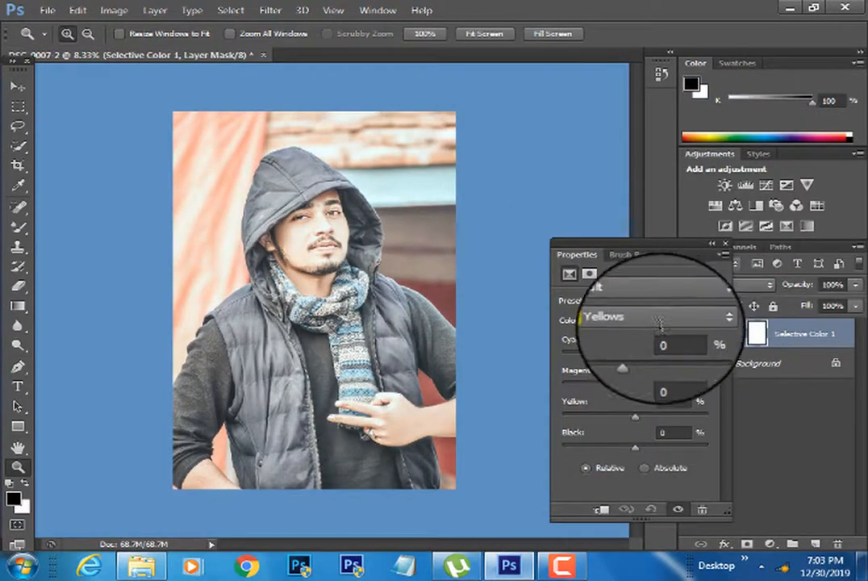
left_click(666, 321)
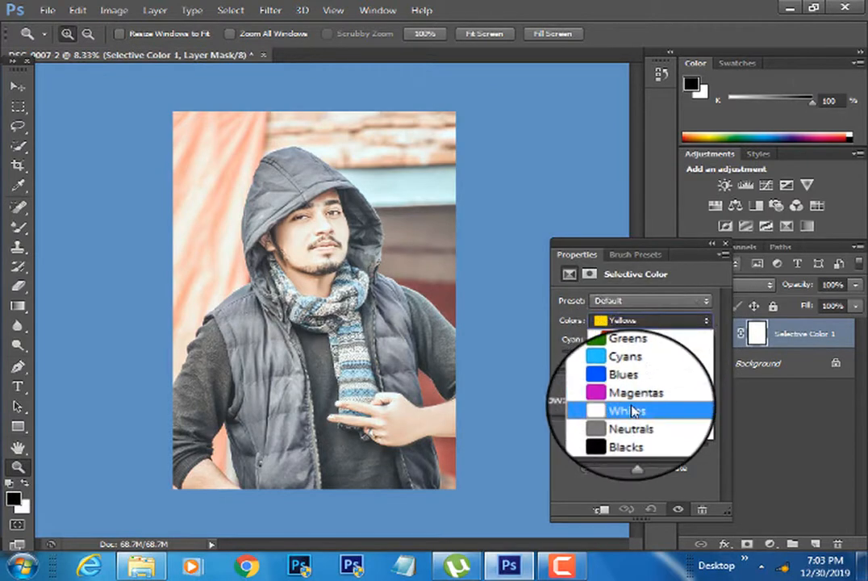
left_click(633, 409)
left_click_drag(634, 353, 676, 355)
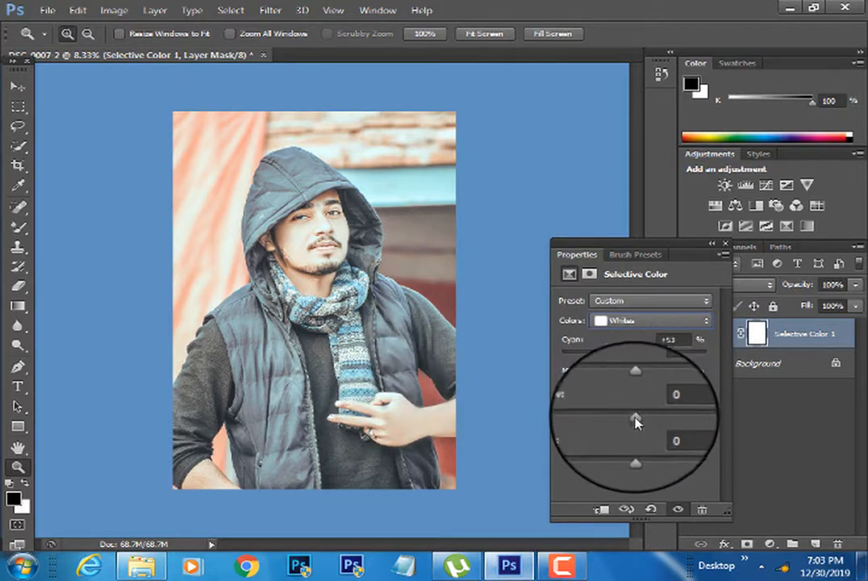
mouse_move(635, 417)
left_mouse_down()
mouse_move(556, 413)
mouse_move(648, 412)
mouse_move(613, 412)
mouse_move(641, 412)
mouse_move(613, 414)
mouse_move(628, 415)
left_mouse_up()
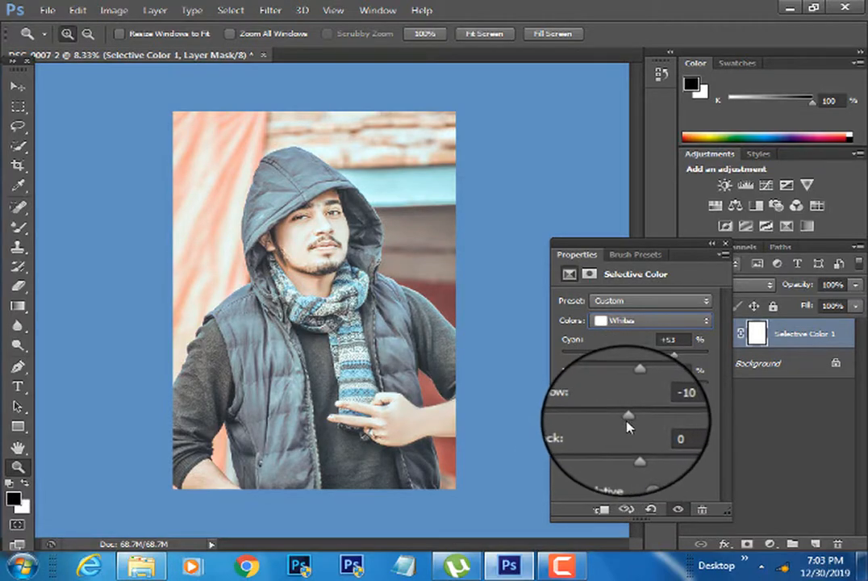
left_click_drag(636, 444, 616, 446)
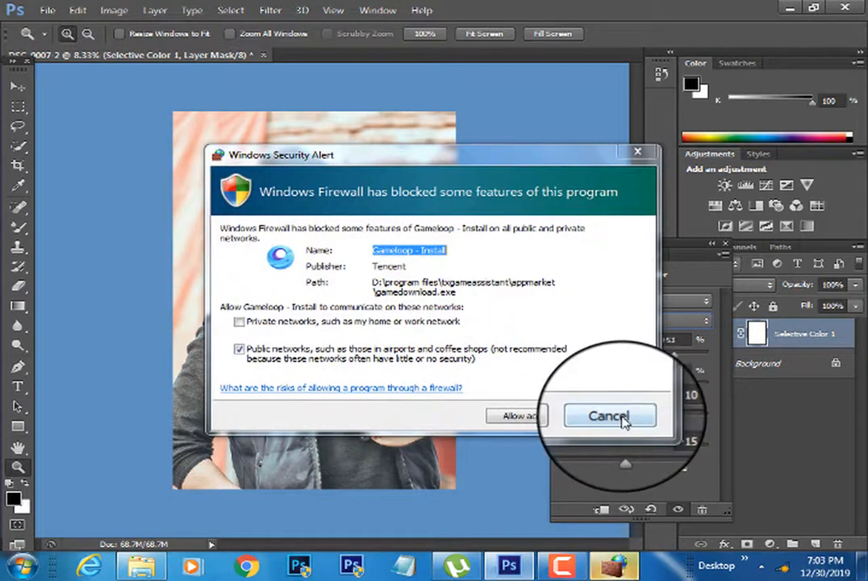
left_click(624, 417)
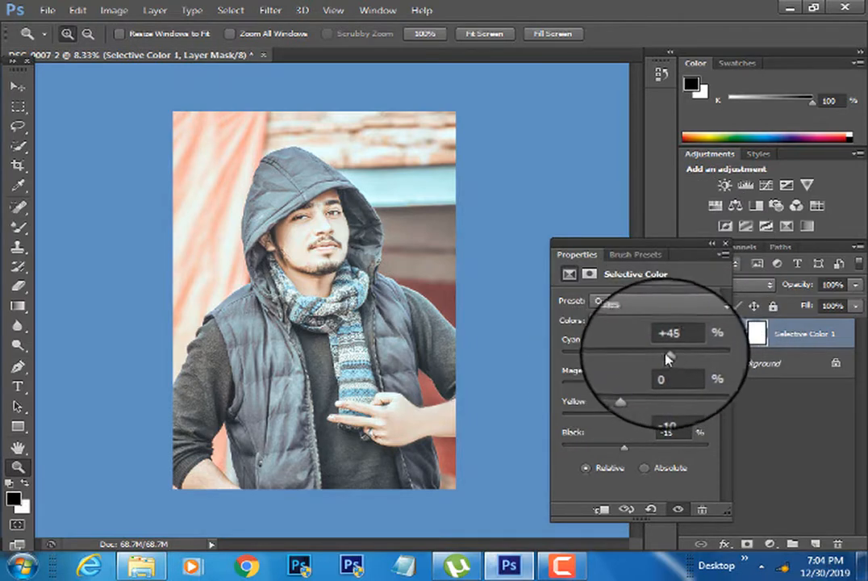
Raise the Cyan of the Selective Color layer's Whites to +87% and check the face and jacket up close
left_click_drag(668, 357, 629, 350)
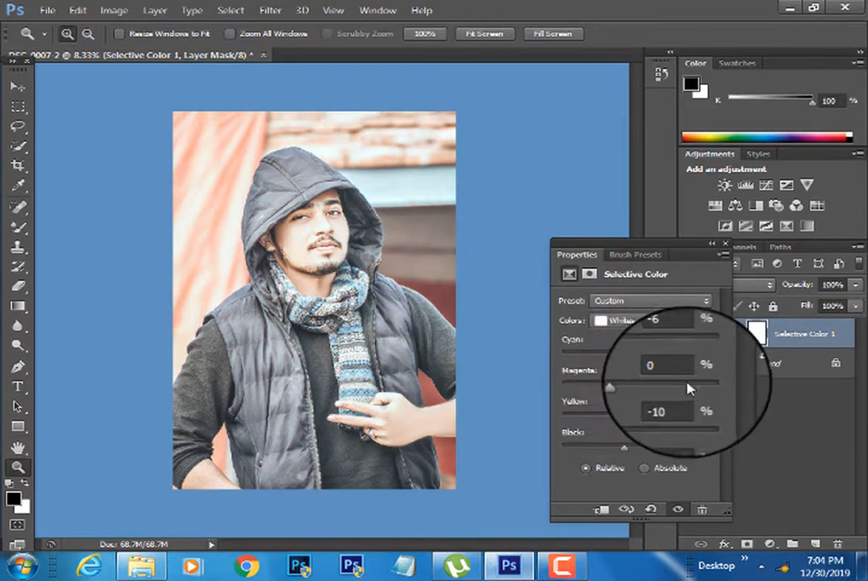
left_click_drag(625, 357, 699, 352)
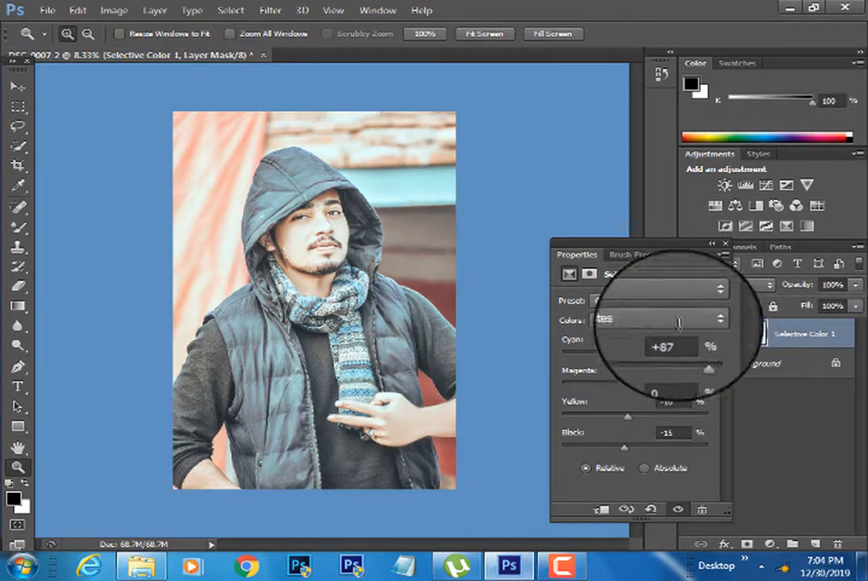
left_click(379, 196)
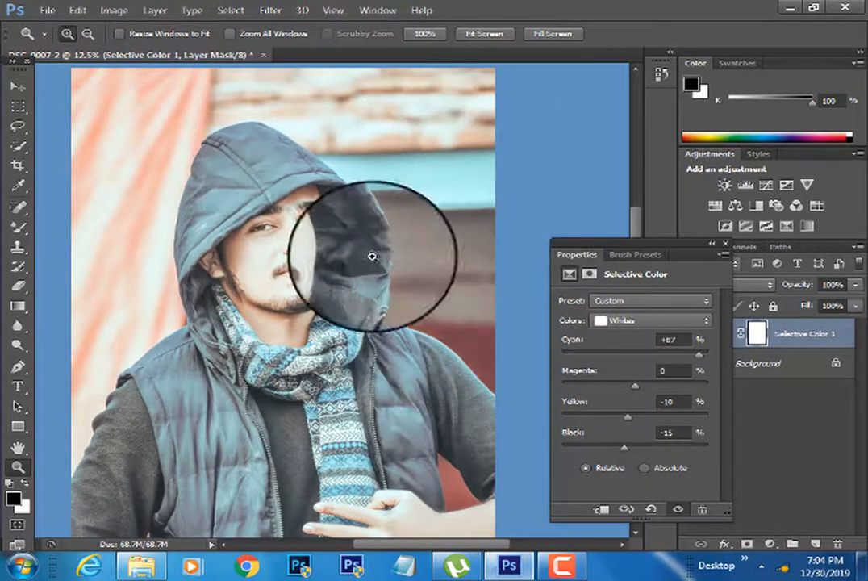
Try a Yellow value of +49% for the Selective Color layer's Whites and review the whole portrait
left_click_drag(630, 422, 665, 484)
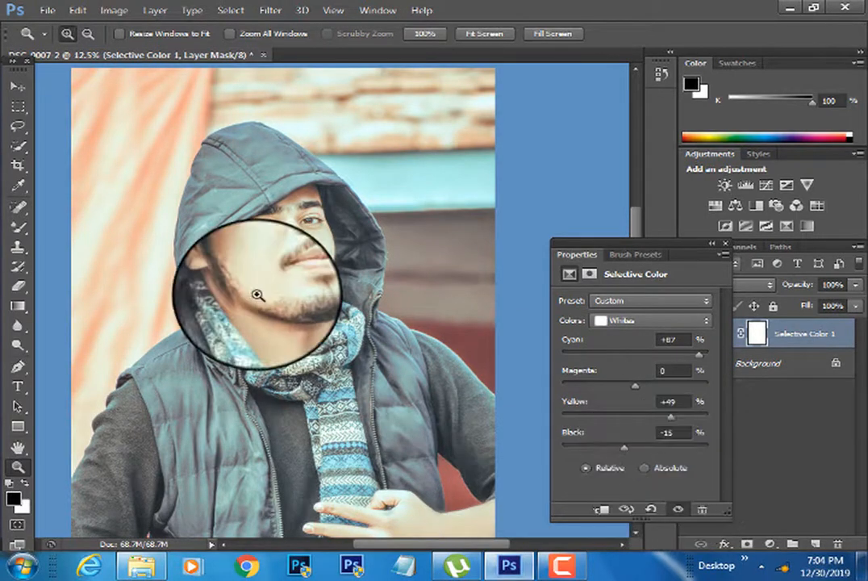
right_click(281, 266)
left_click(307, 279)
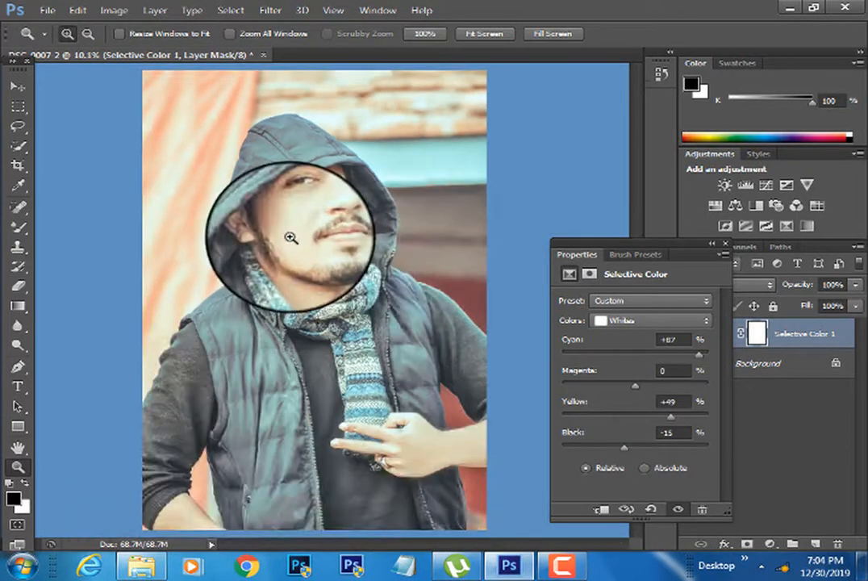
right_click(294, 242)
left_click(335, 290)
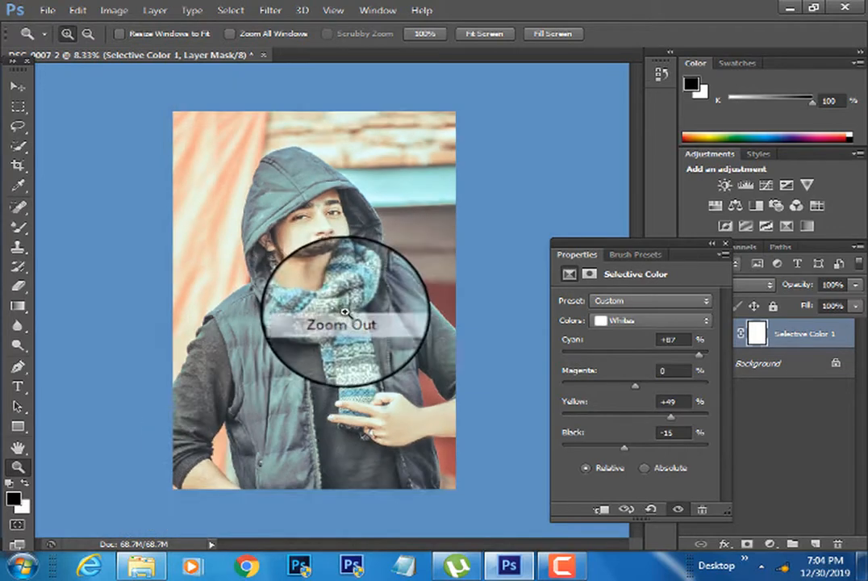
left_click(321, 272)
right_click(312, 243)
left_click(381, 325)
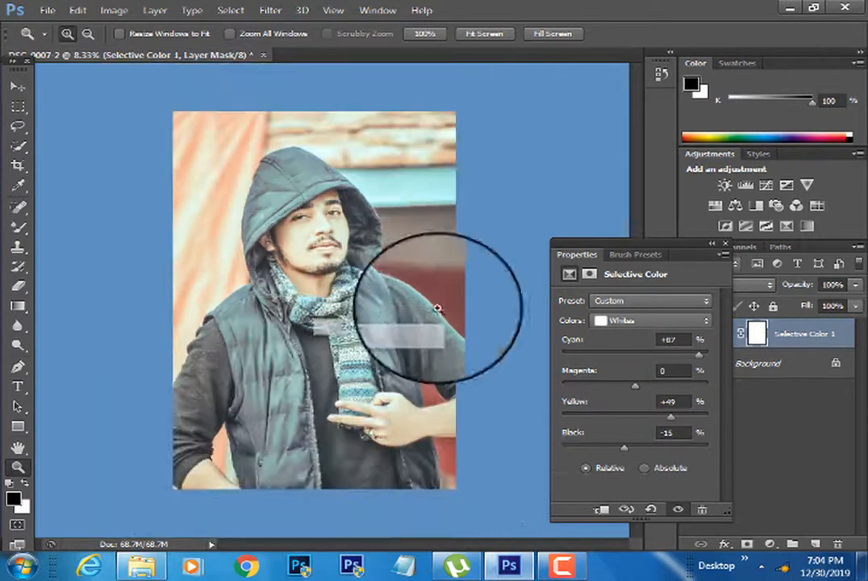
Set the Yellow of the Selective Color layer's Whites to -2% and put away the adjustment's properties
left_click_drag(670, 416, 629, 424)
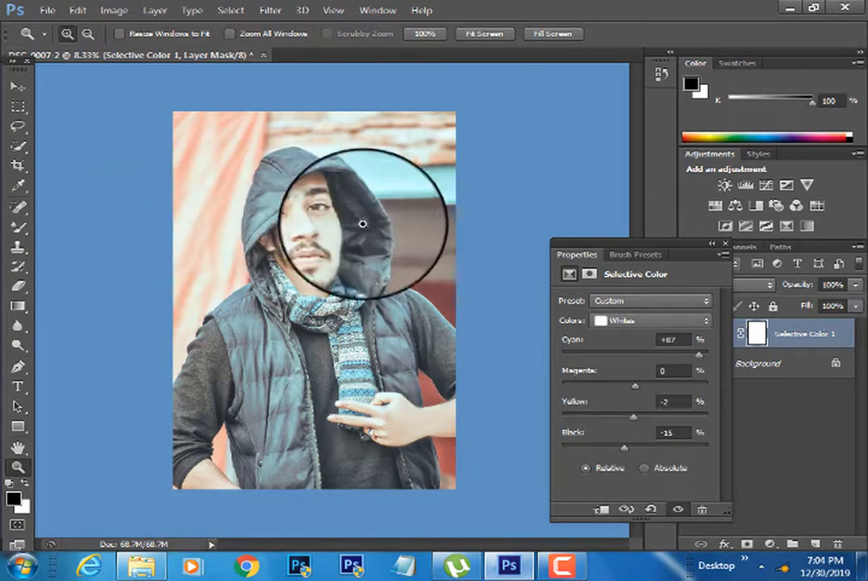
left_click(337, 216)
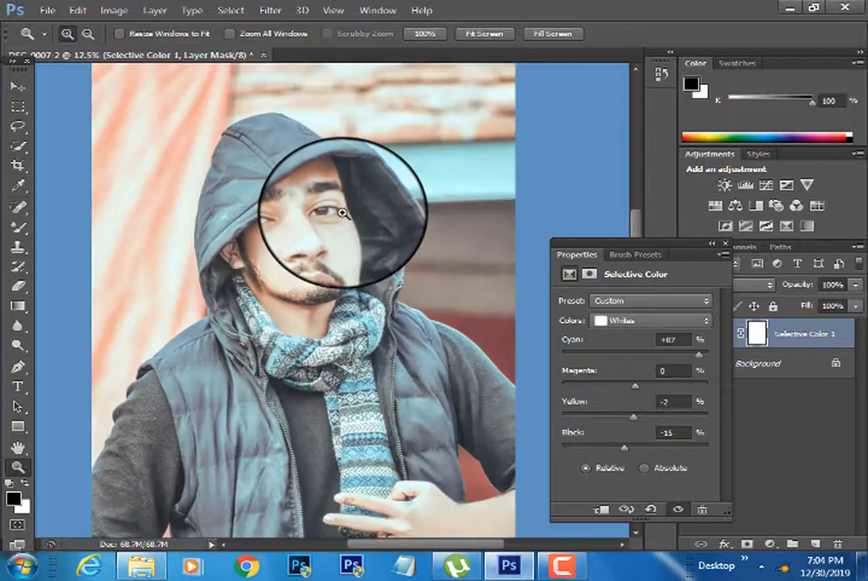
left_click(730, 258)
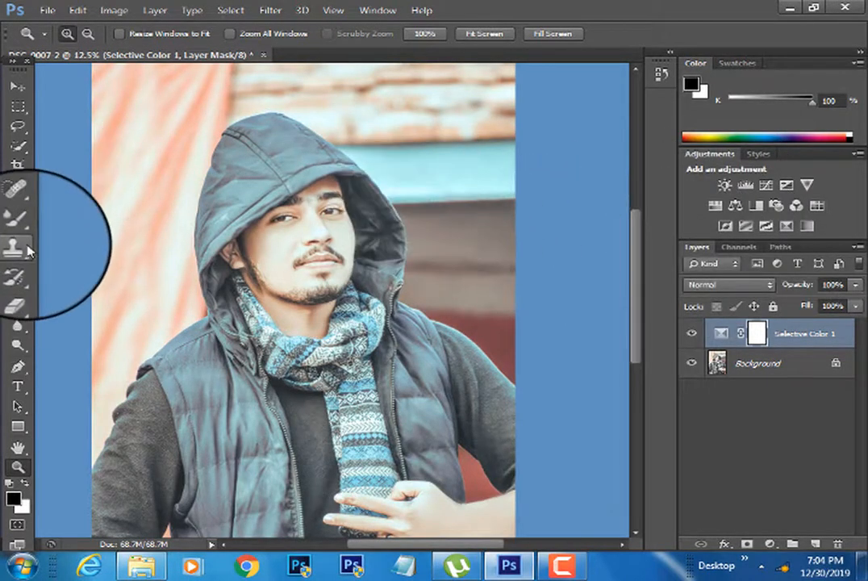
Paint black over the face on the Selective Color layer's mask with a 1500 px Brush at 2% opacity
left_click(13, 226)
right_click(13, 226)
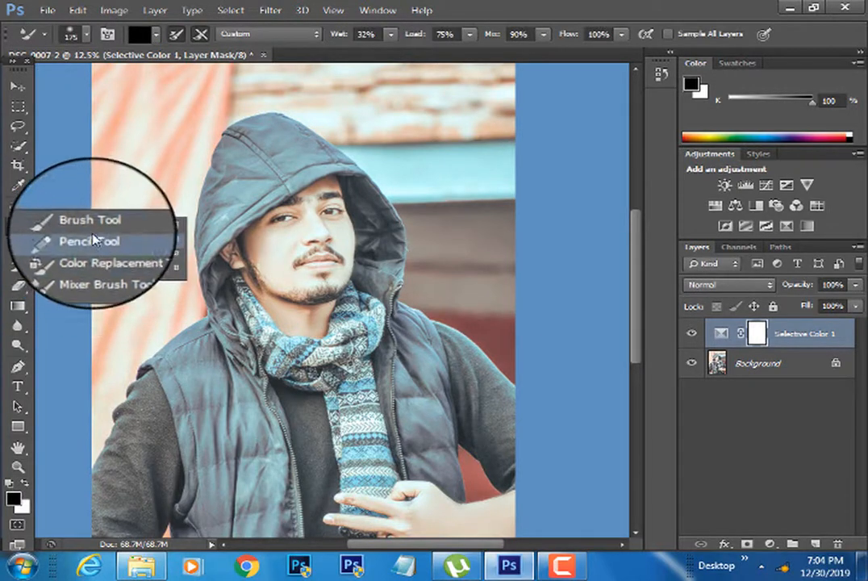
left_click(64, 227)
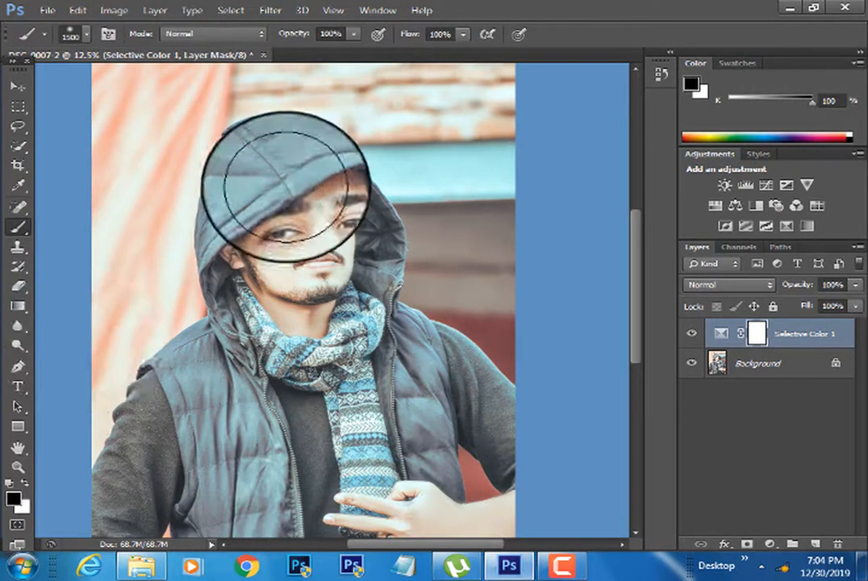
left_click(353, 34)
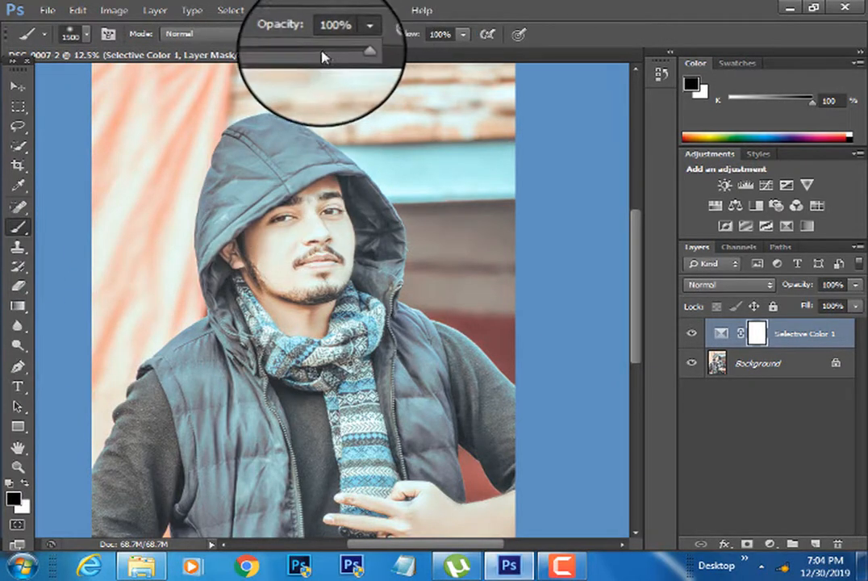
left_click(270, 54)
mouse_move(269, 234)
left_mouse_down()
mouse_move(303, 190)
mouse_move(315, 255)
mouse_move(287, 368)
mouse_move(264, 274)
mouse_move(337, 245)
mouse_move(314, 247)
mouse_move(327, 239)
mouse_move(314, 290)
mouse_move(322, 346)
mouse_move(376, 387)
mouse_move(366, 236)
mouse_move(336, 314)
mouse_move(325, 268)
mouse_move(286, 257)
mouse_move(270, 270)
mouse_move(257, 294)
mouse_move(250, 371)
mouse_move(221, 283)
mouse_move(283, 334)
mouse_move(275, 358)
mouse_move(331, 534)
mouse_move(374, 515)
mouse_move(382, 438)
mouse_move(212, 276)
mouse_move(298, 323)
mouse_move(276, 342)
mouse_move(313, 232)
mouse_move(320, 322)
mouse_move(267, 236)
mouse_move(265, 293)
mouse_move(303, 273)
mouse_move(324, 243)
mouse_move(365, 266)
left_mouse_up()
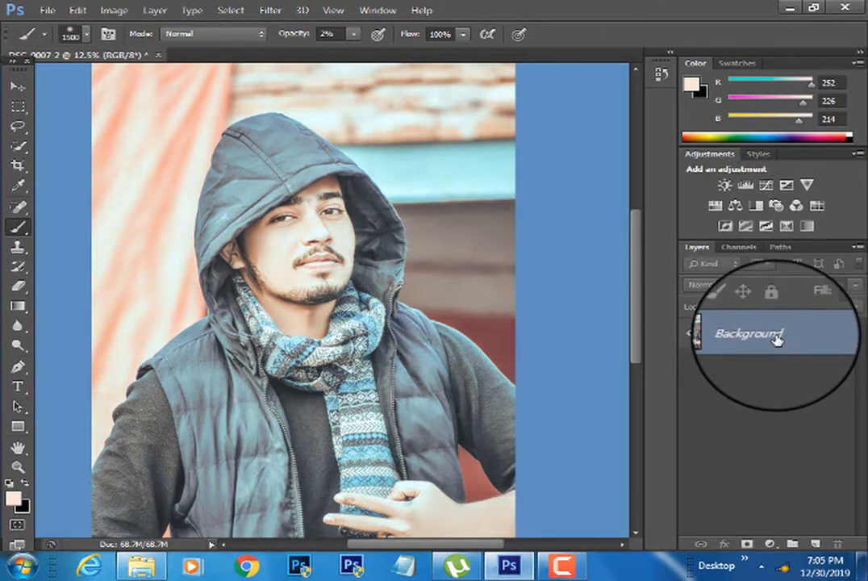
Duplicate the Background layer and convert the copy to a Smart Object
left_click_drag(775, 331, 821, 533)
left_click_drag(766, 334, 820, 537)
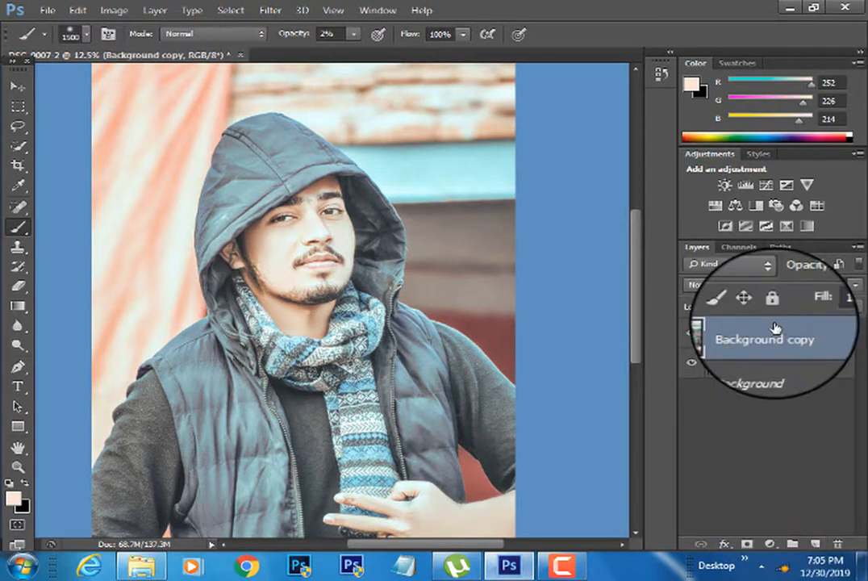
right_click(770, 331)
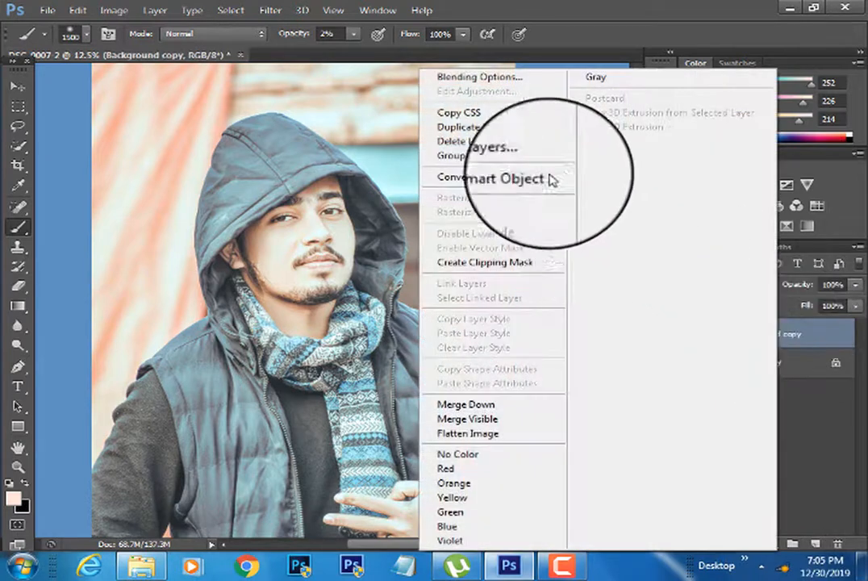
left_click(488, 183)
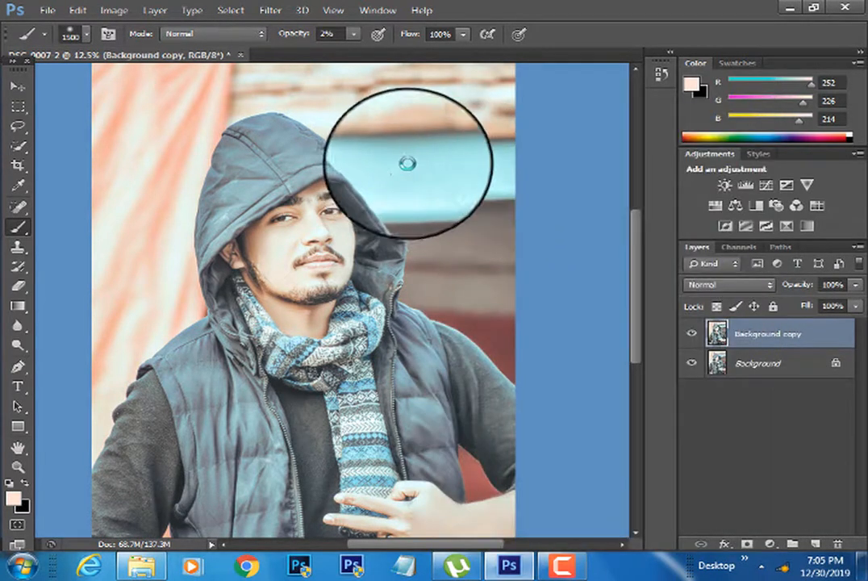
Apply a High Pass filter with a 4.5-pixel radius to the Background copy and set its blend mode to Overlay
left_click(270, 10)
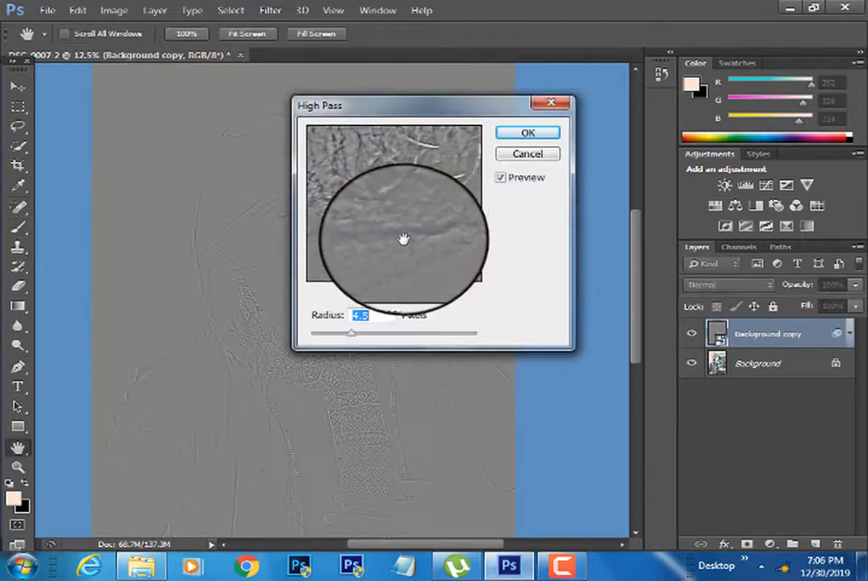
left_click(528, 135)
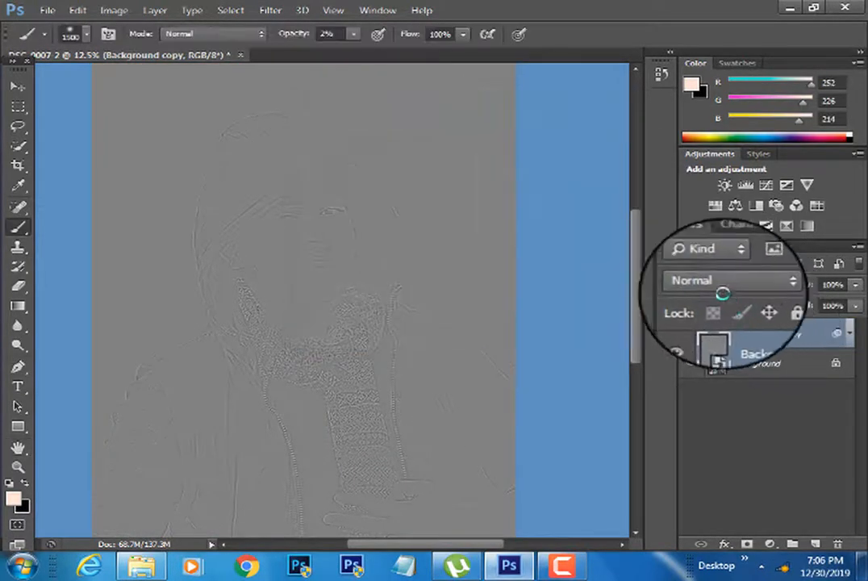
left_click(728, 284)
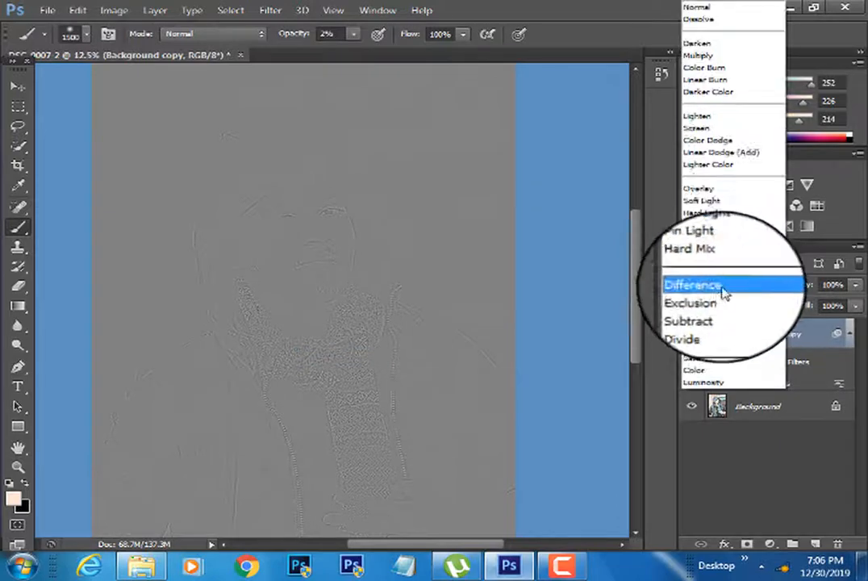
left_click(700, 189)
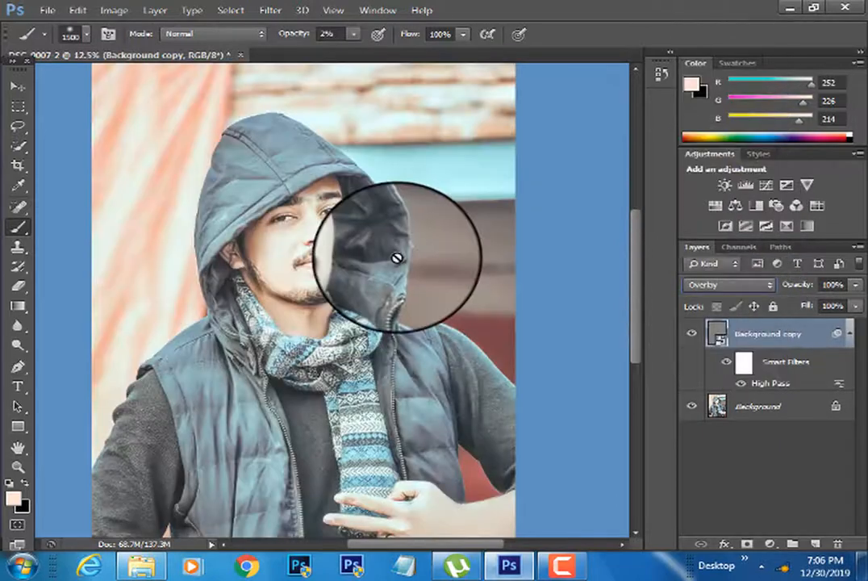
left_click(310, 236)
left_click(510, 211)
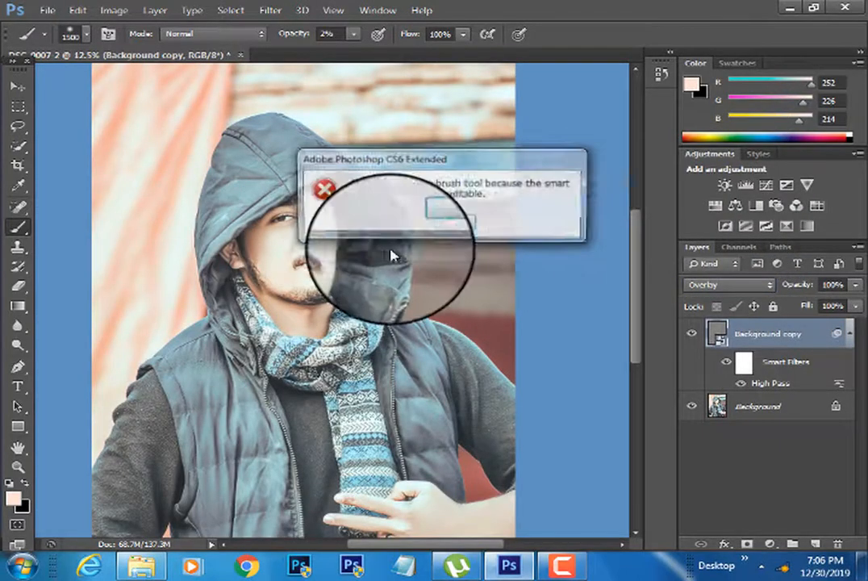
left_click(444, 224)
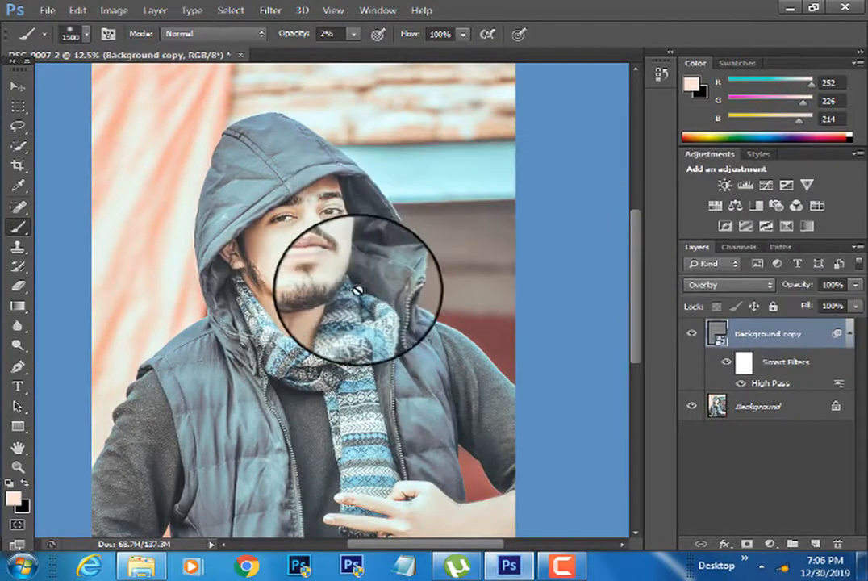
Examine the sharpening on the face up close by hiding and showing the Background copy layer, then check the whole portrait
left_click(17, 466)
right_click(389, 151)
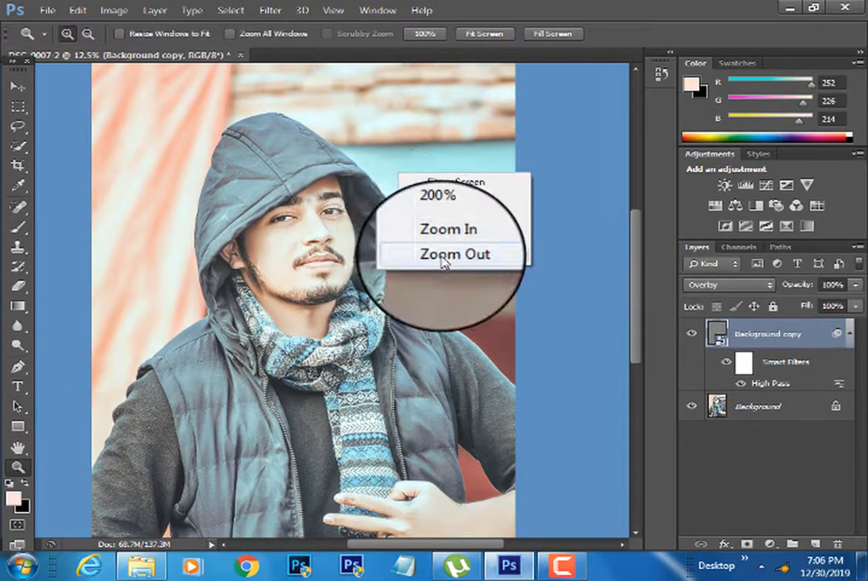
left_click(439, 257)
left_click(331, 202)
left_click(331, 200)
left_click(330, 200)
left_click(331, 200)
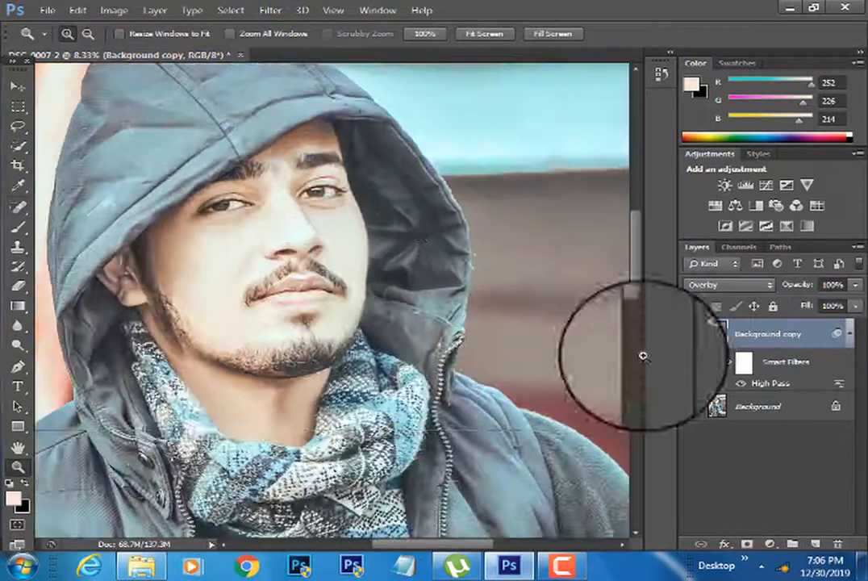
left_click(692, 333)
left_click(692, 333)
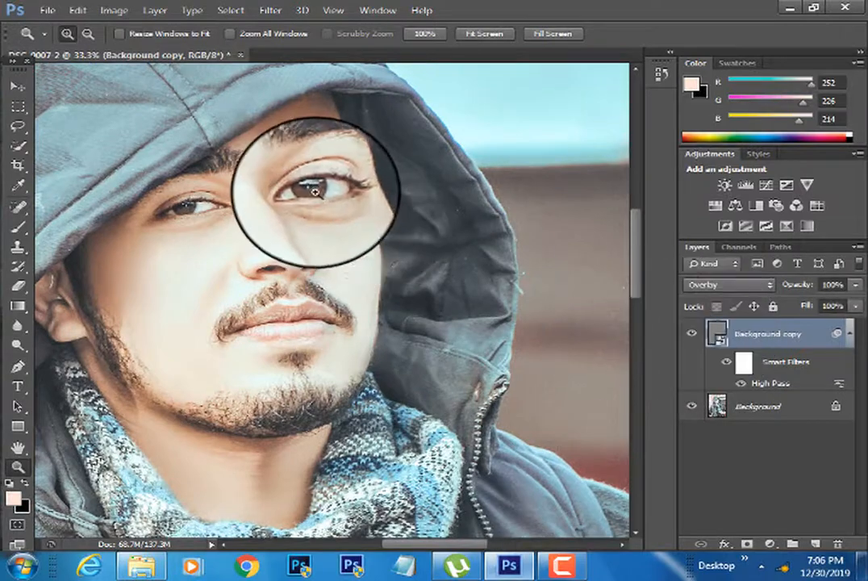
right_click(325, 195)
left_click(334, 198)
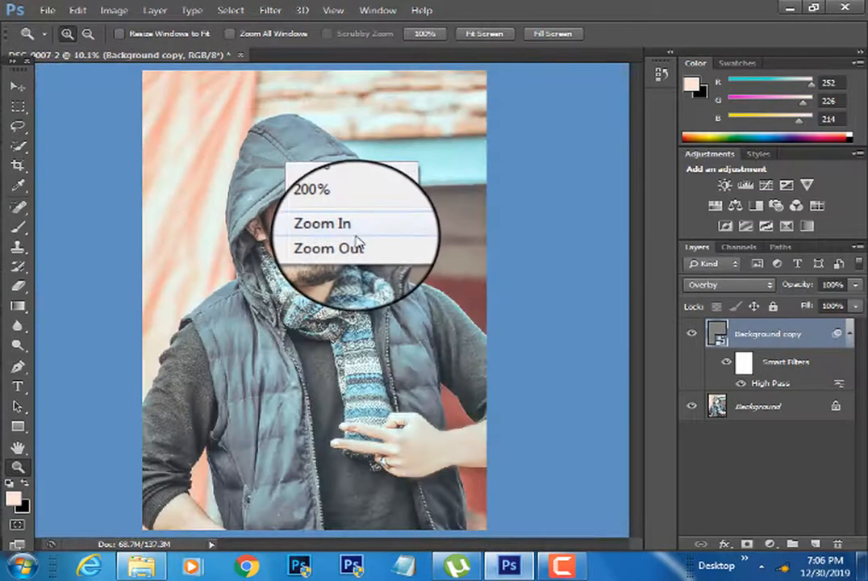
left_click(355, 241)
left_click(352, 227)
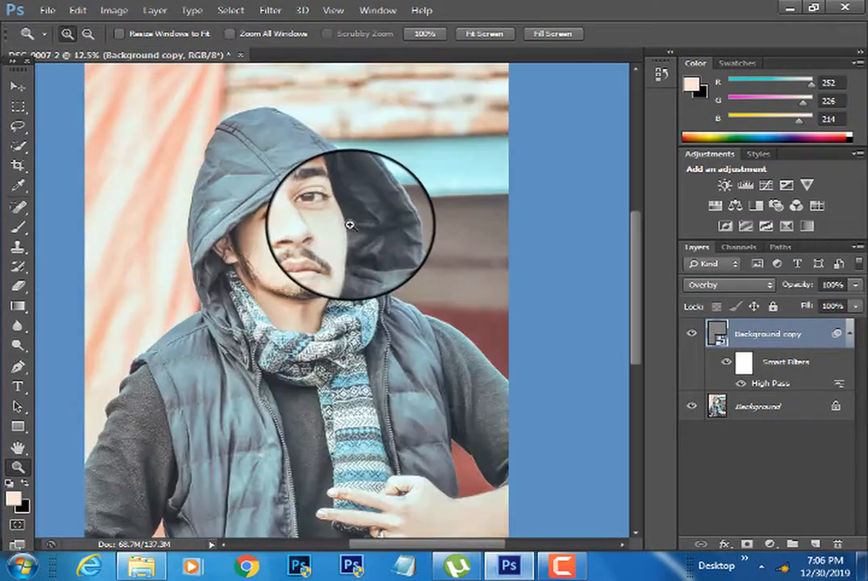
right_click(408, 203)
left_click(426, 257)
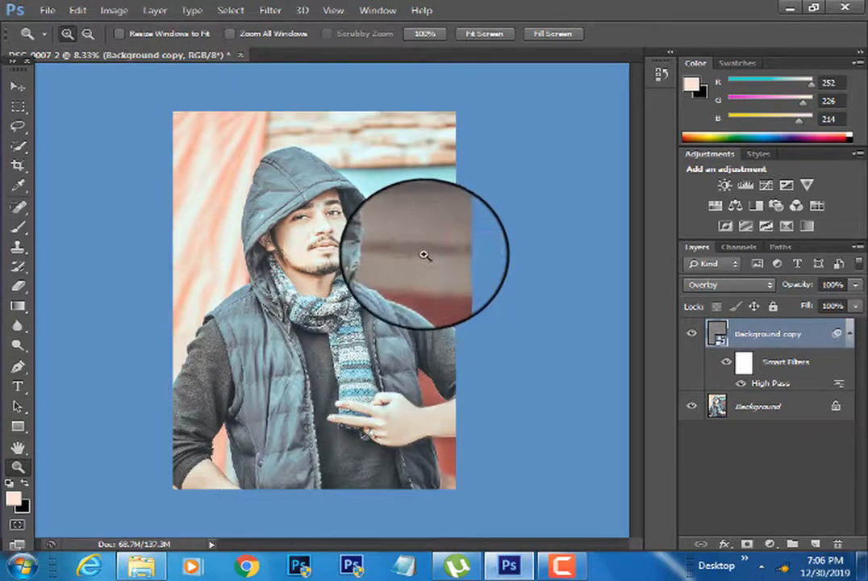
Add a Selective Color adjustment layer and set its Reds to Cyan +3%, Magenta +6% and Yellow -98%
left_click(806, 226)
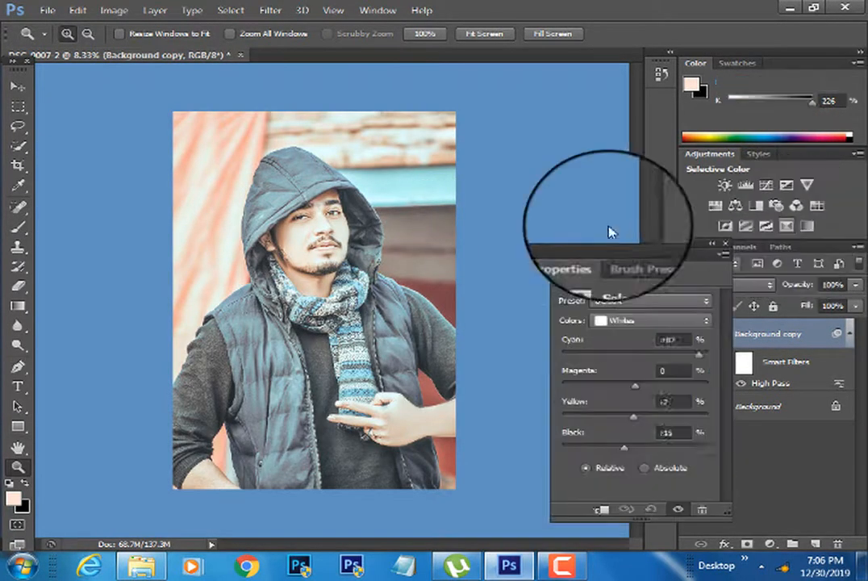
left_click(637, 331)
left_click(638, 331)
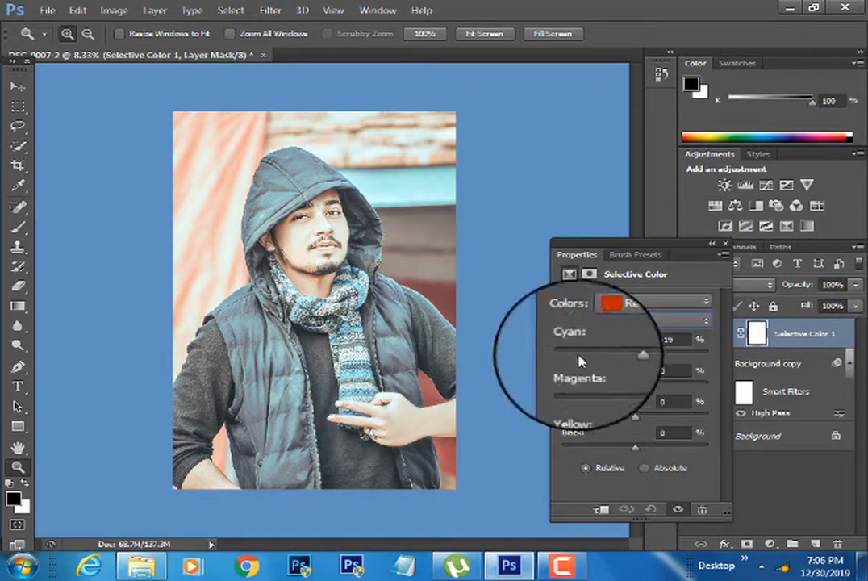
left_click_drag(578, 356, 565, 434)
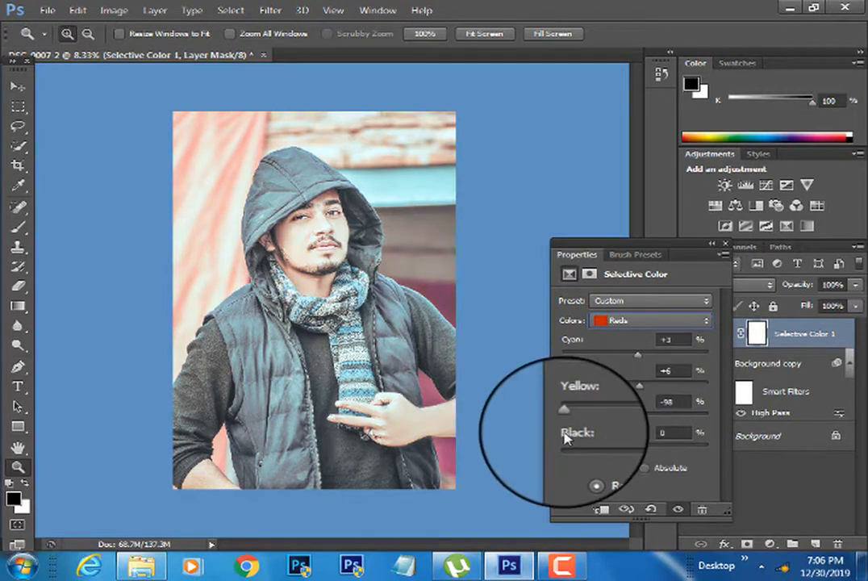
left_click(344, 236)
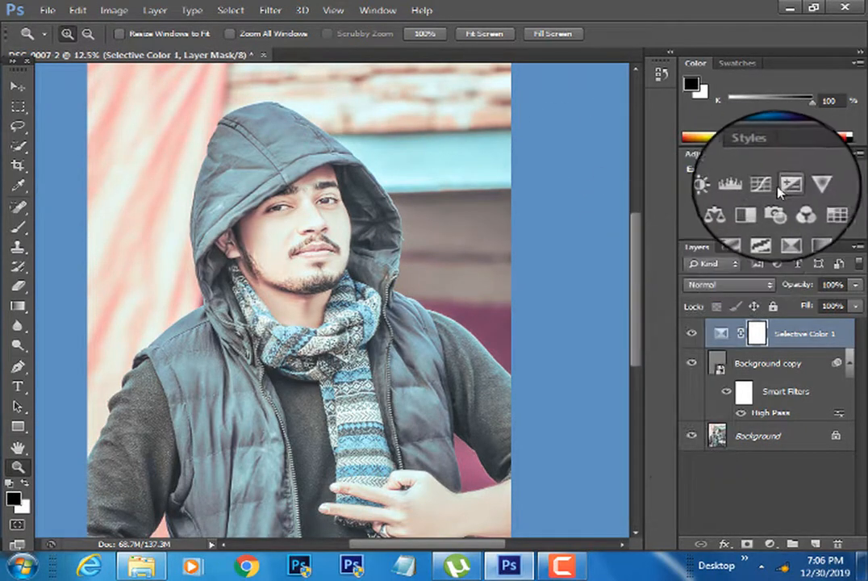
Add a Curves adjustment layer and move the RGB curve's black point to input 16, output 0
left_click(770, 185)
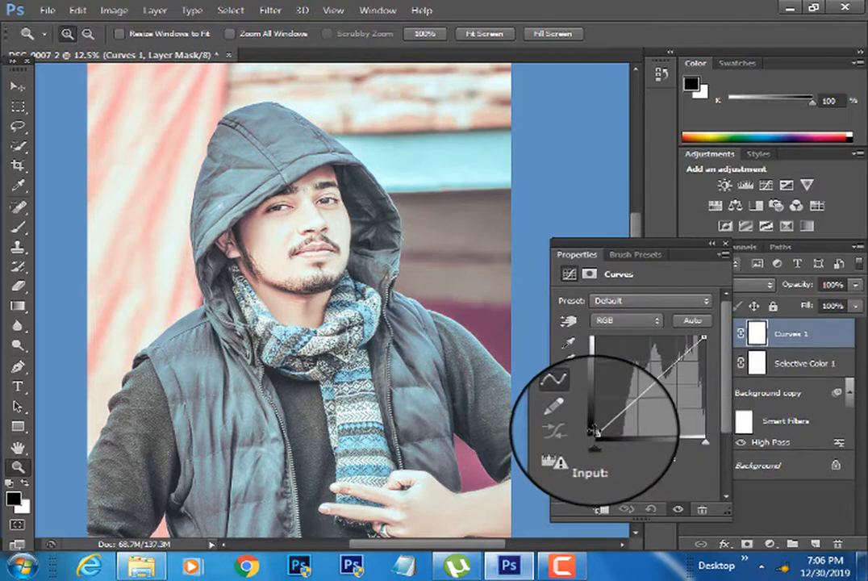
left_click_drag(594, 433, 603, 431)
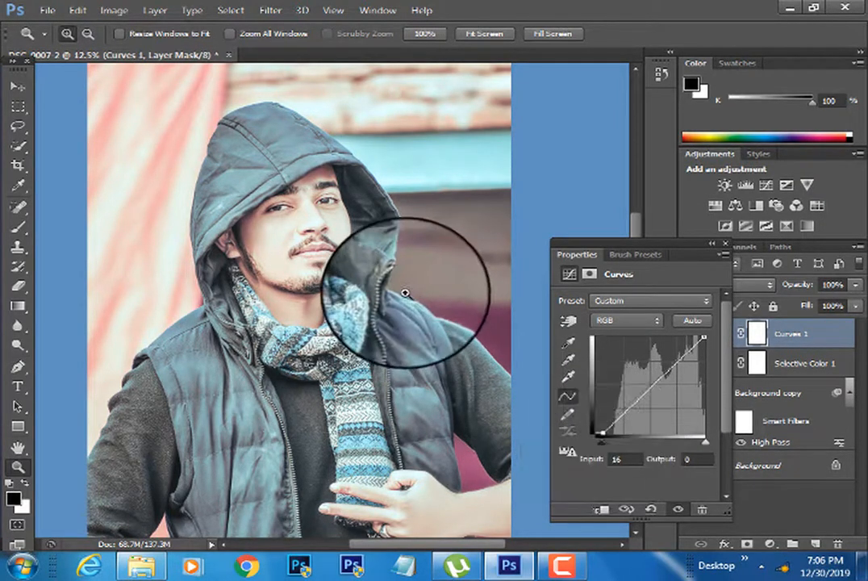
right_click(294, 221)
left_click(322, 231)
right_click(310, 216)
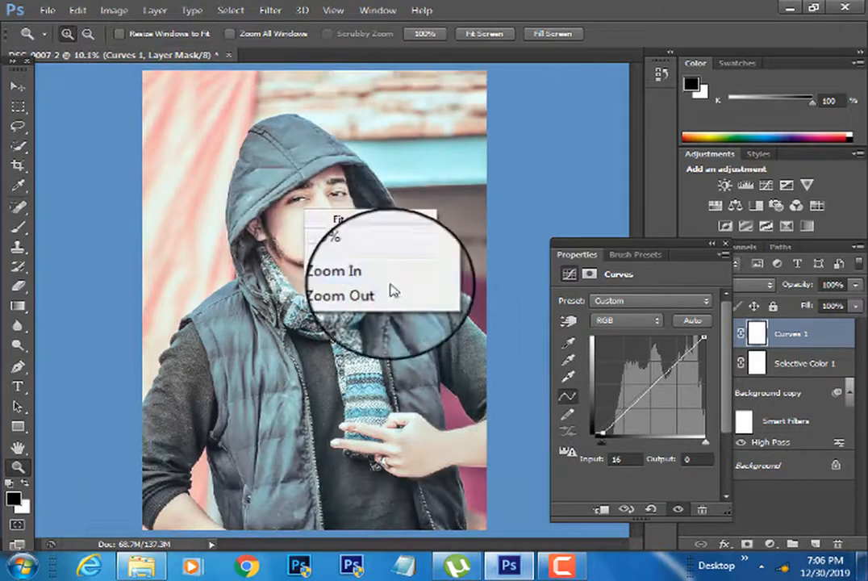
left_click(386, 292)
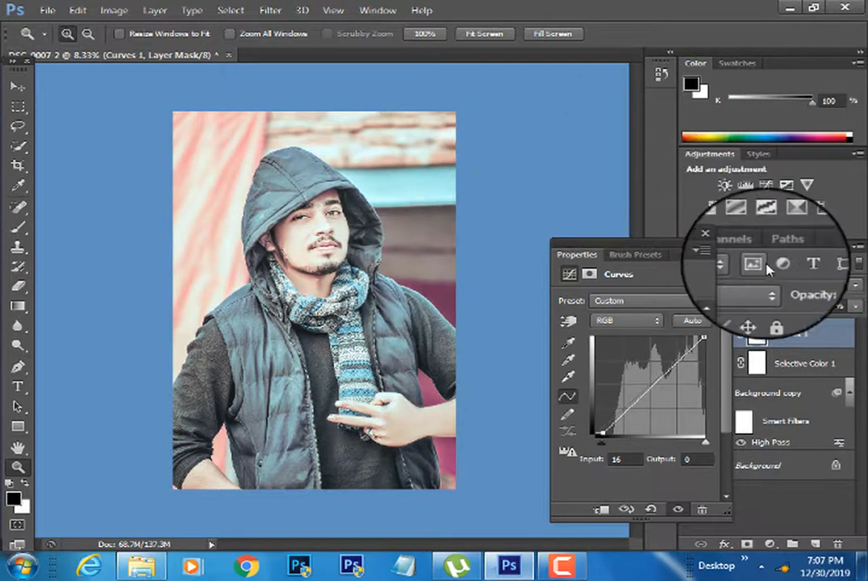
left_click(728, 245)
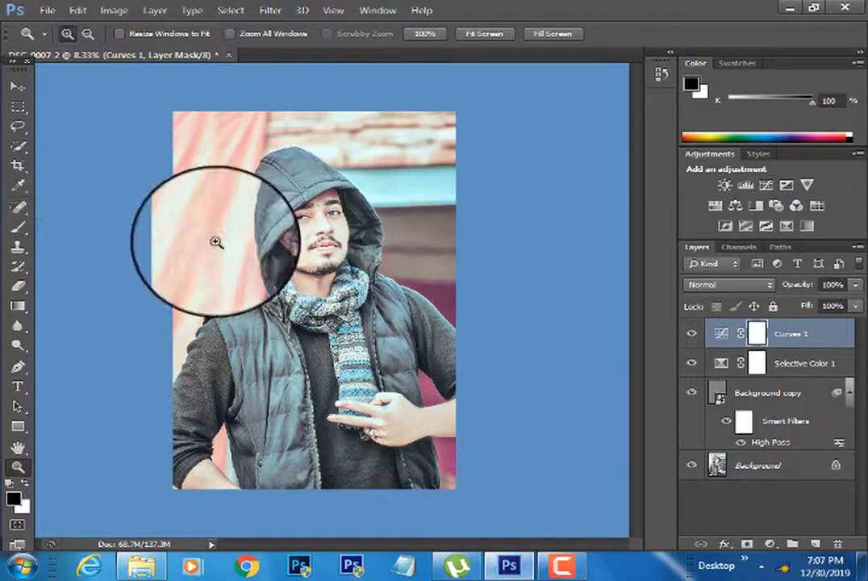
Paint black over the face on the Curves layer's mask with a 1500 px Brush at 2% opacity
left_click(17, 227)
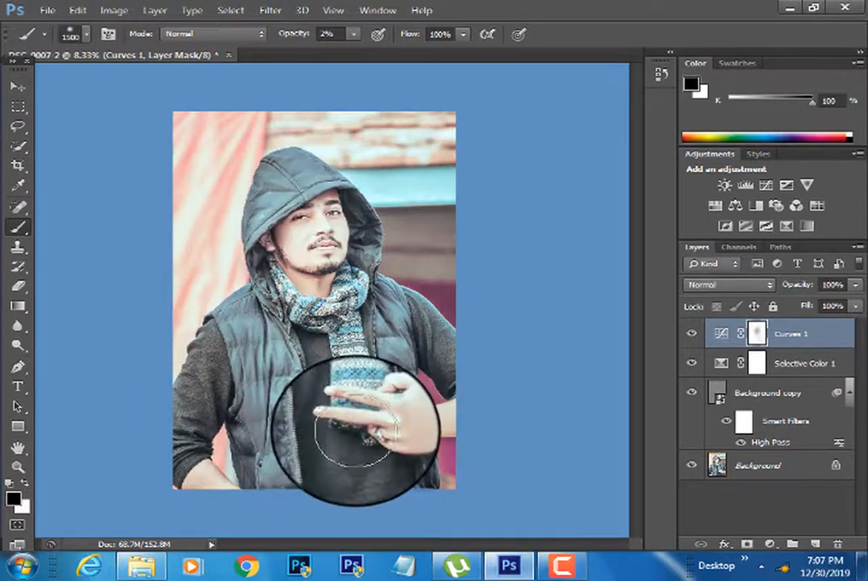
left_click(17, 105)
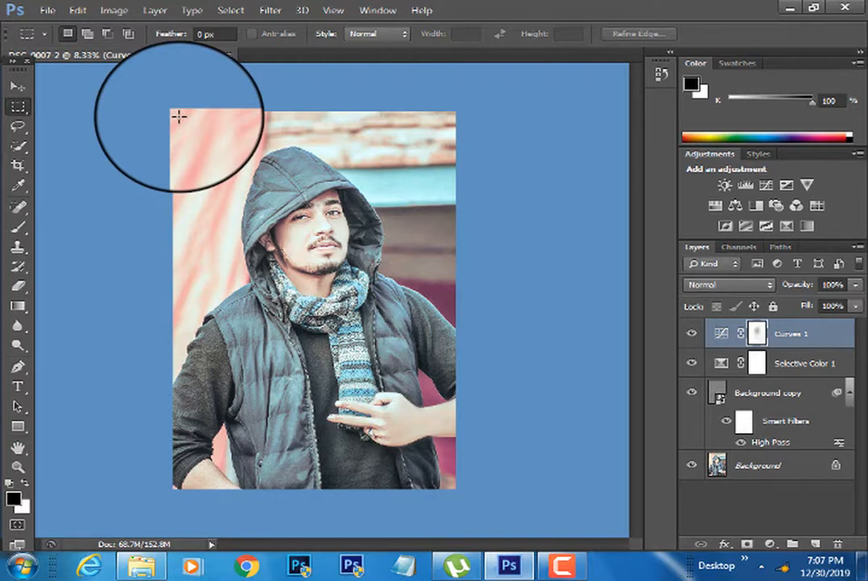
Save the portrait as the JPEG DSC_0007.jpg on Local Disk (F:) at Maximum quality 12, Baseline ("Standard")
key("ctrl+shift+s")
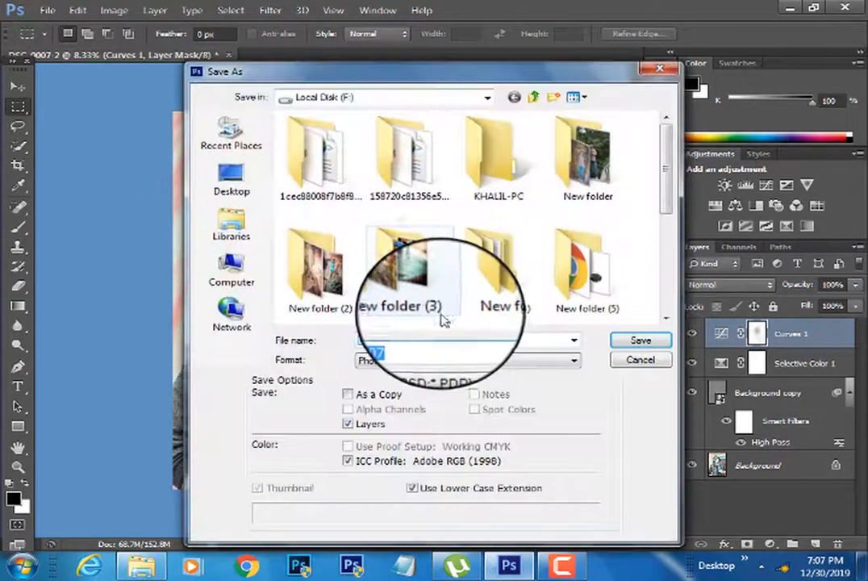
left_click(450, 360)
left_click(496, 229)
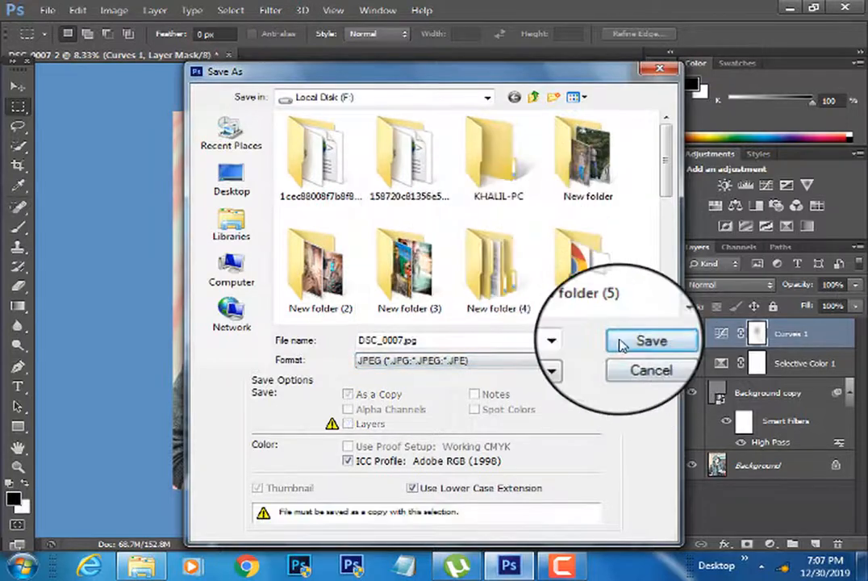
left_click(621, 340)
left_click(413, 229)
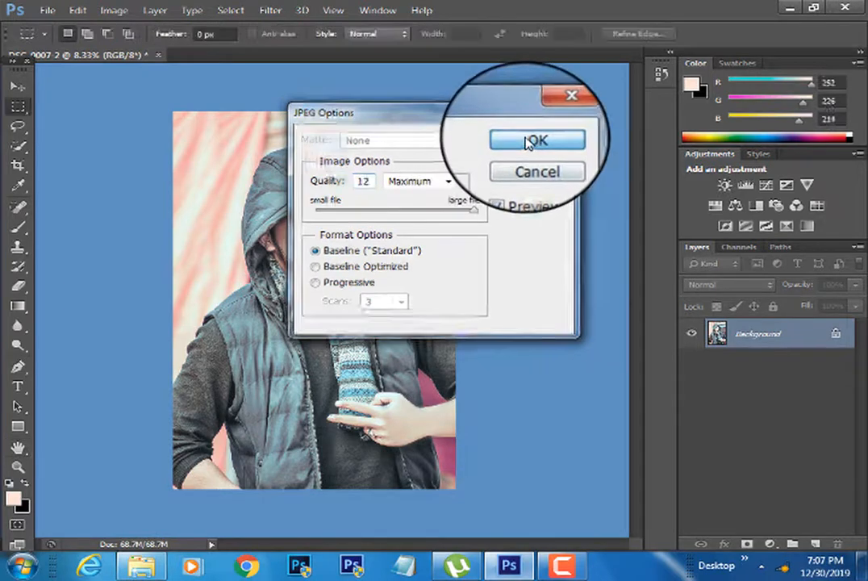
left_click(529, 139)
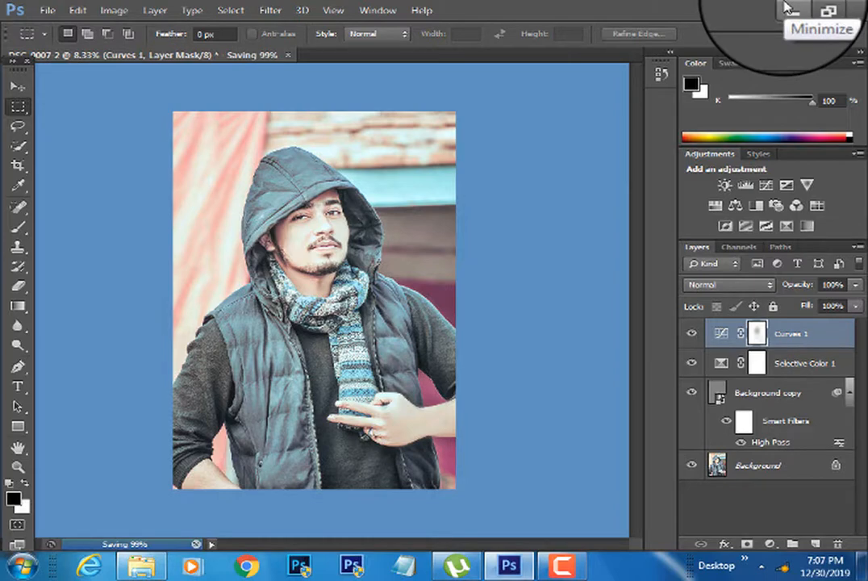
Switch to the file browser and open the exported DSC_0007 JPEG to view the finished portrait
left_click(788, 8)
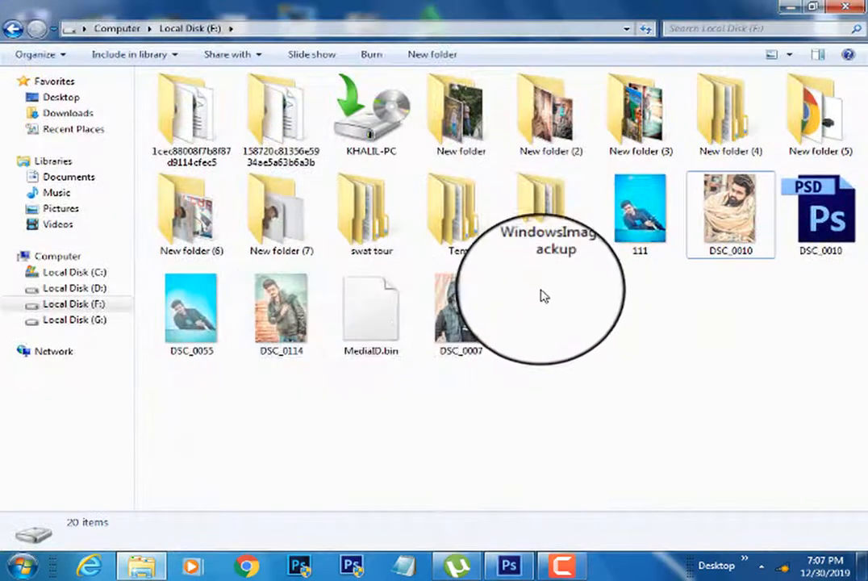
double_click(490, 310)
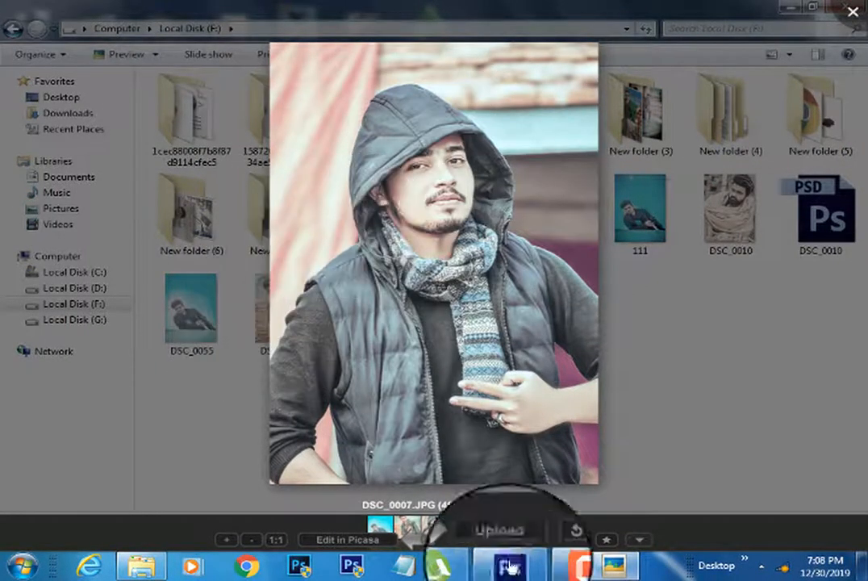
left_click(551, 552)
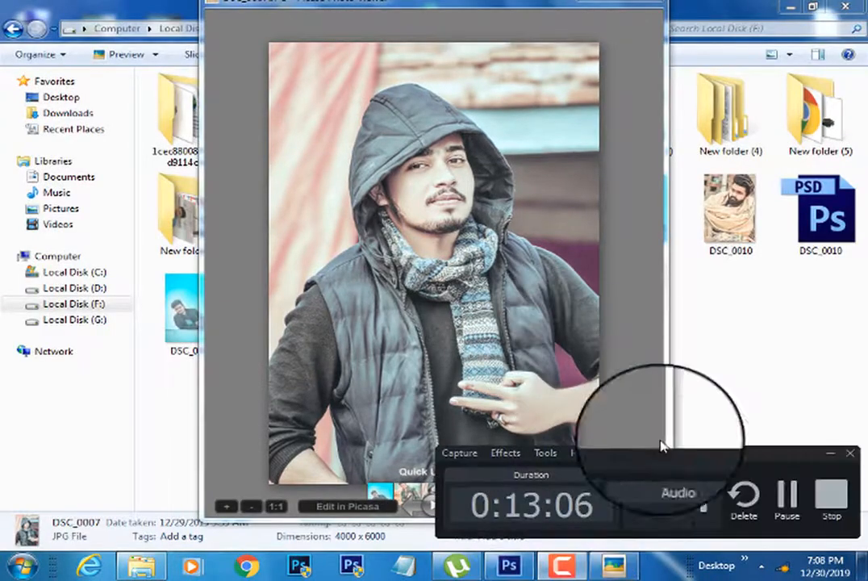